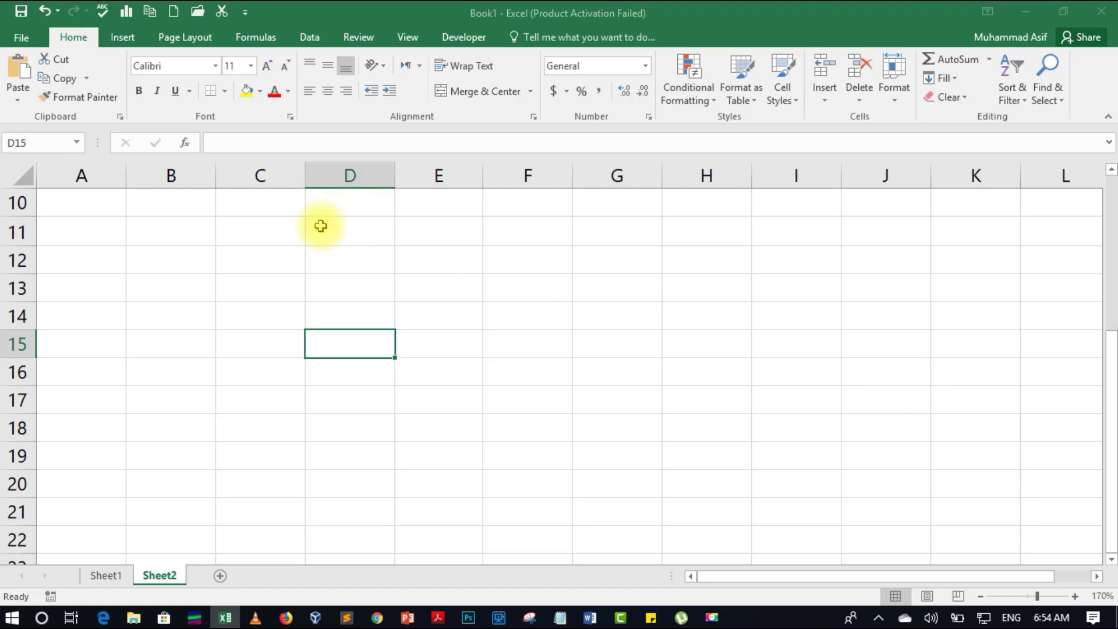
Enter the date 6-7-2019 in cell D11 of Sheet2.
left_click(321, 226)
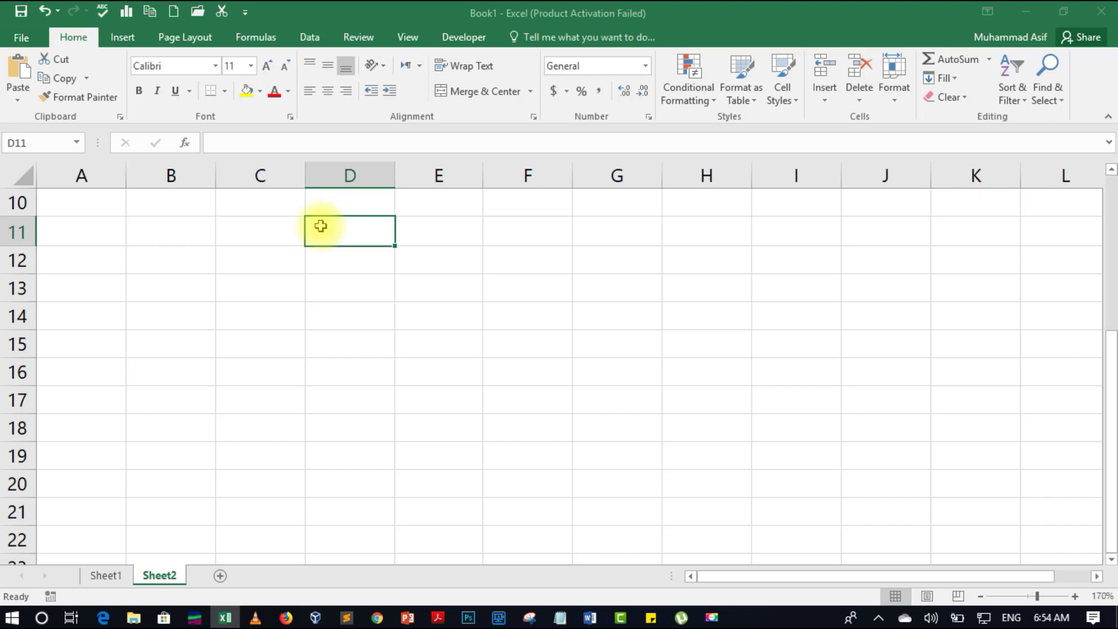
key("alt")
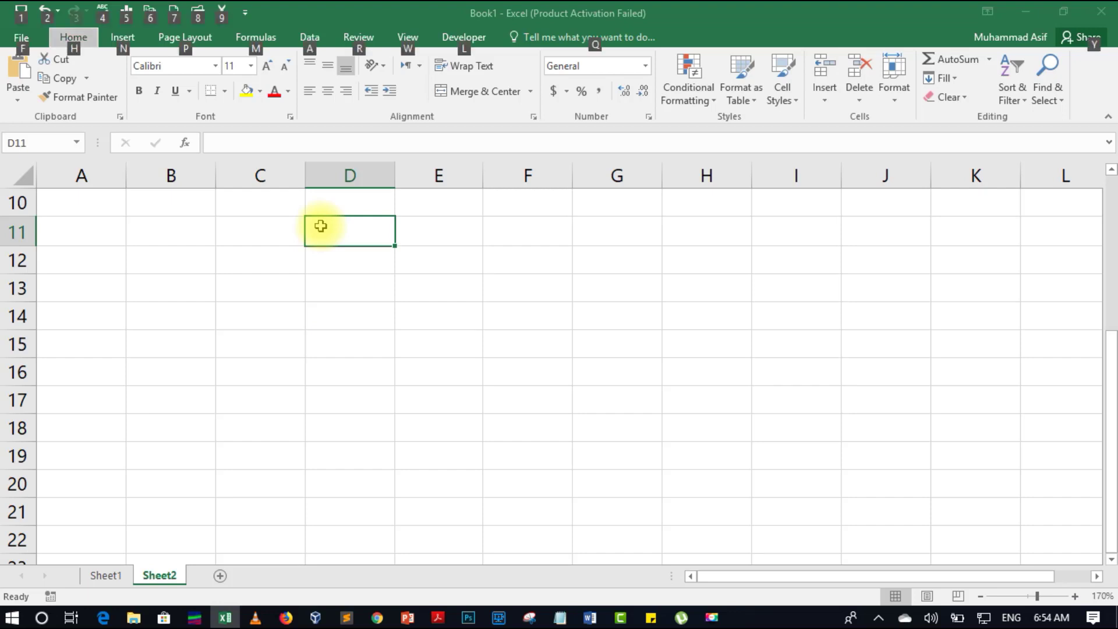
key("alt")
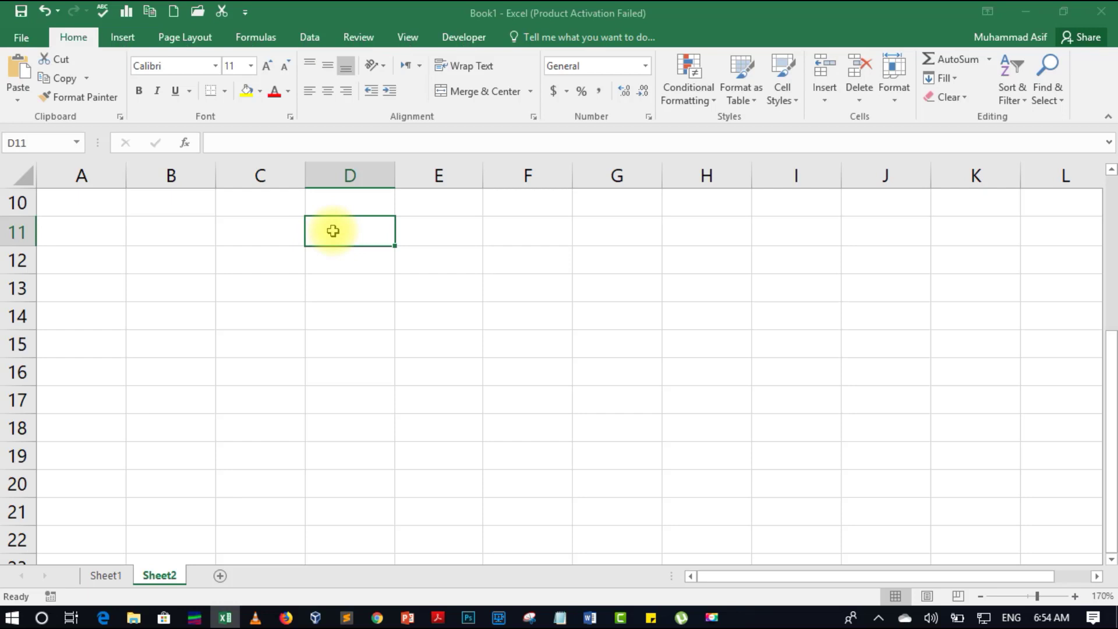
key("alt")
key("Escape")
type("-")
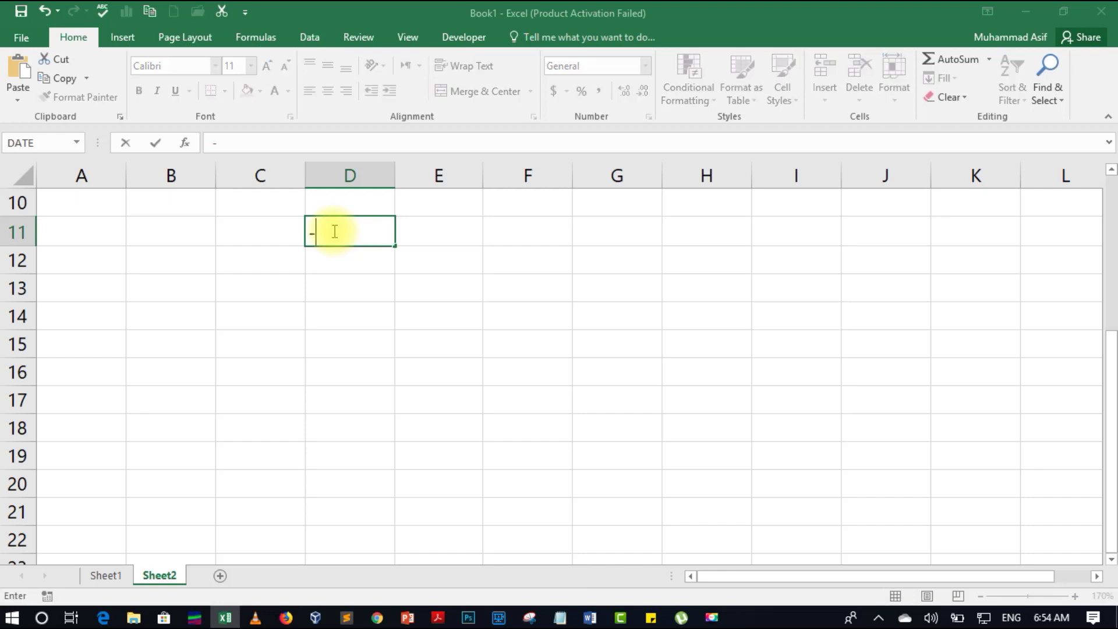
key("BackSpace")
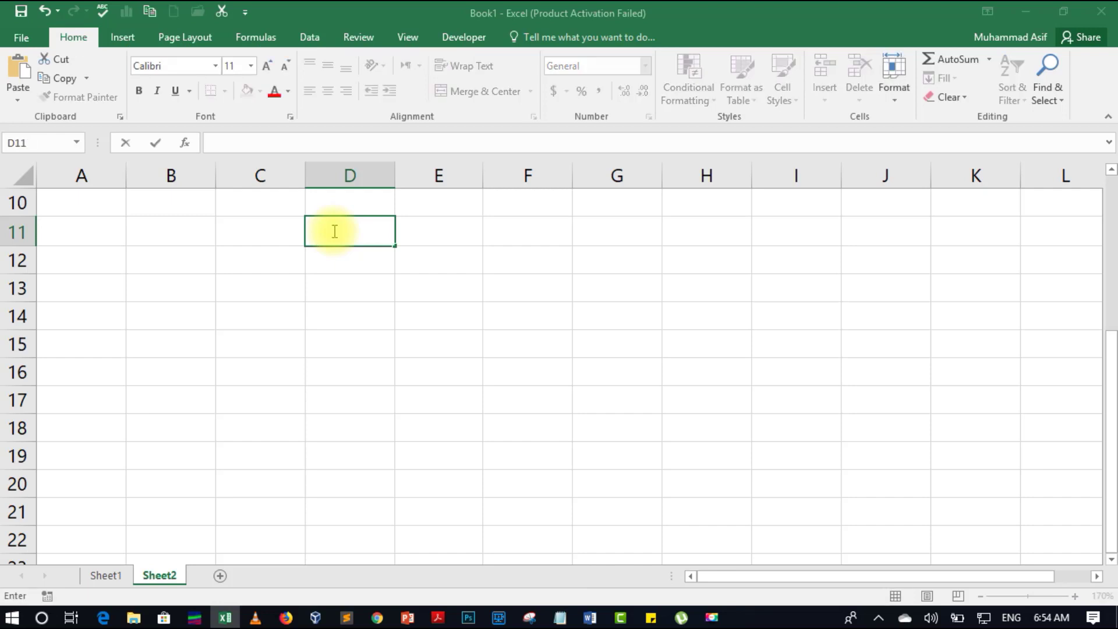
type("6-7-2019")
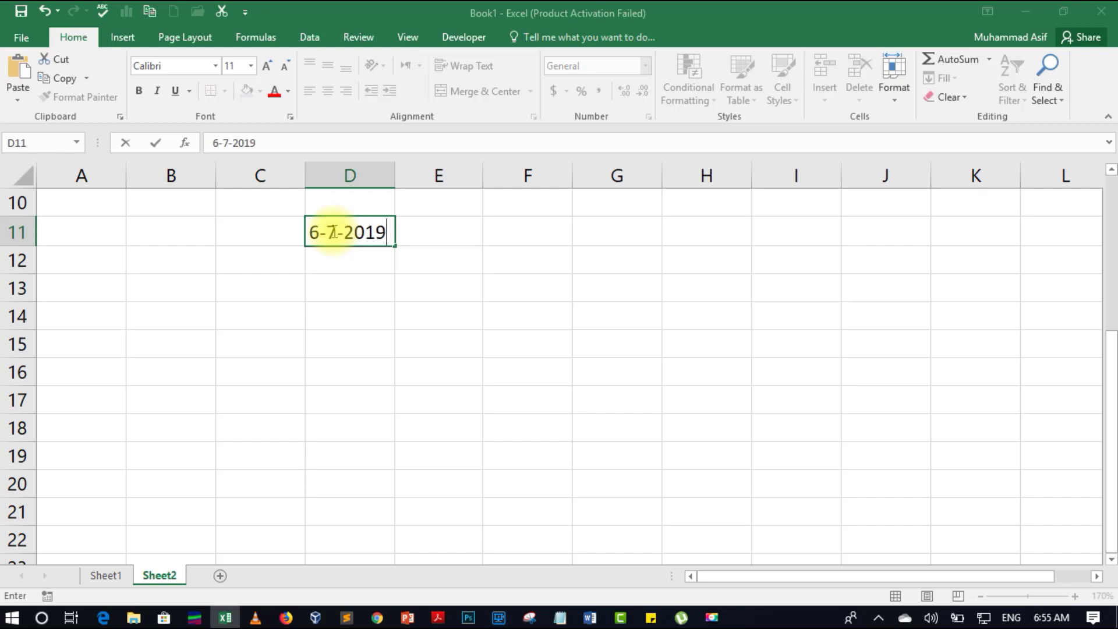
key("Return")
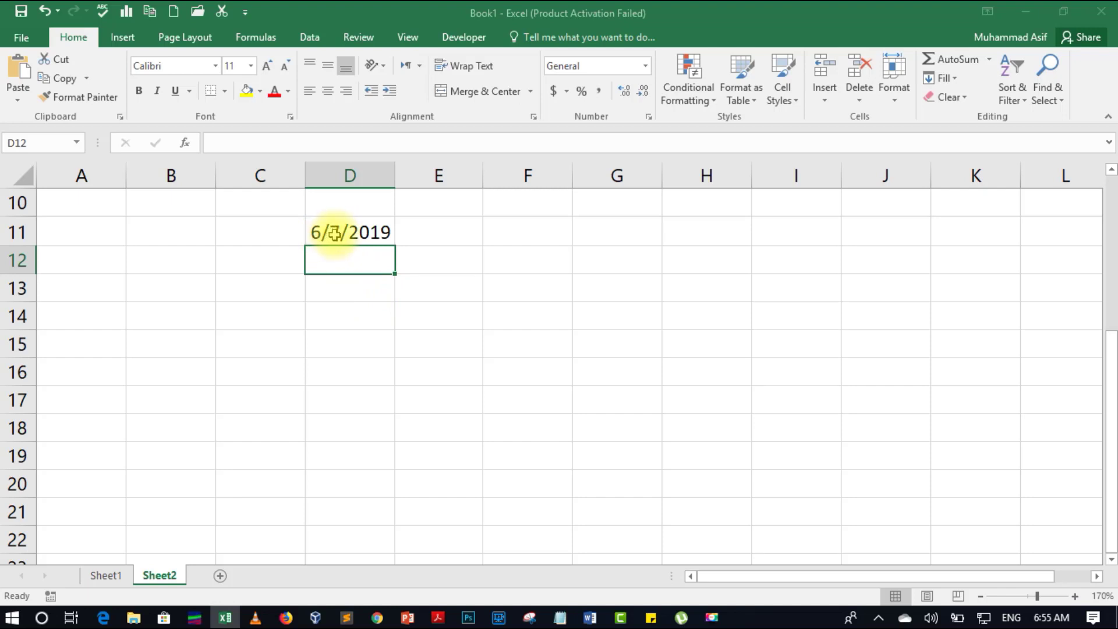
Enter the time 6:55 in cell D12, directly below the date.
key("Up")
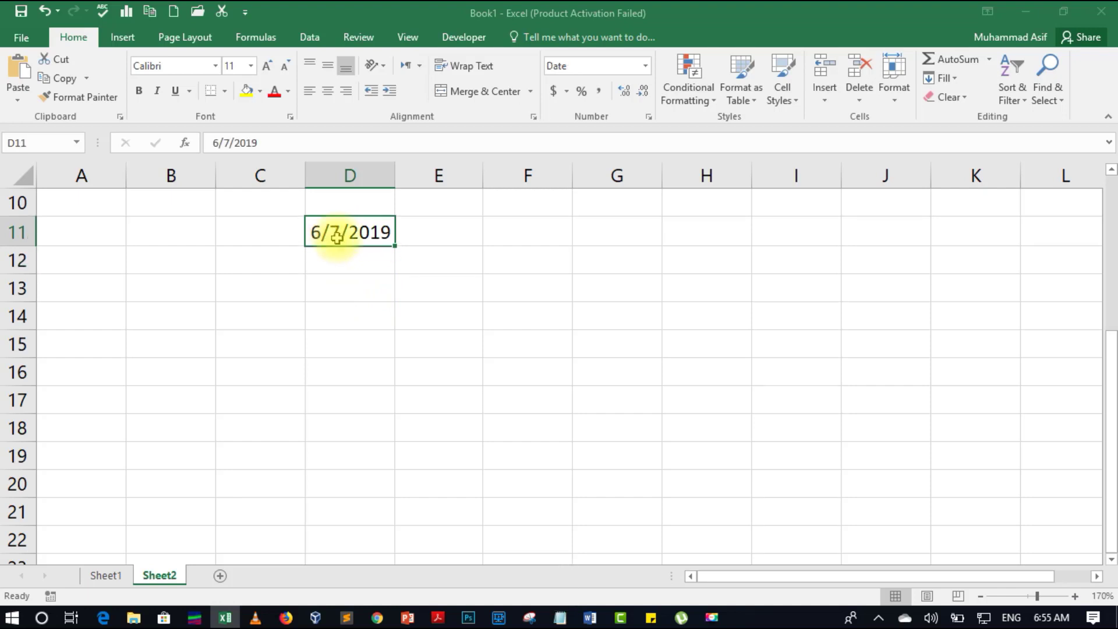
key("Down")
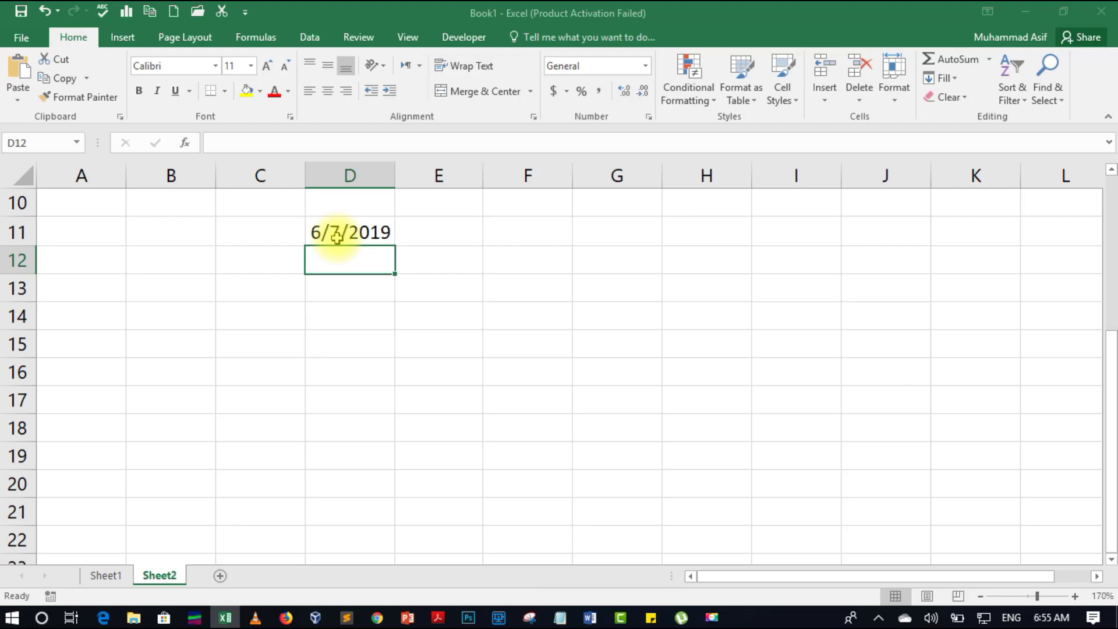
type("6")
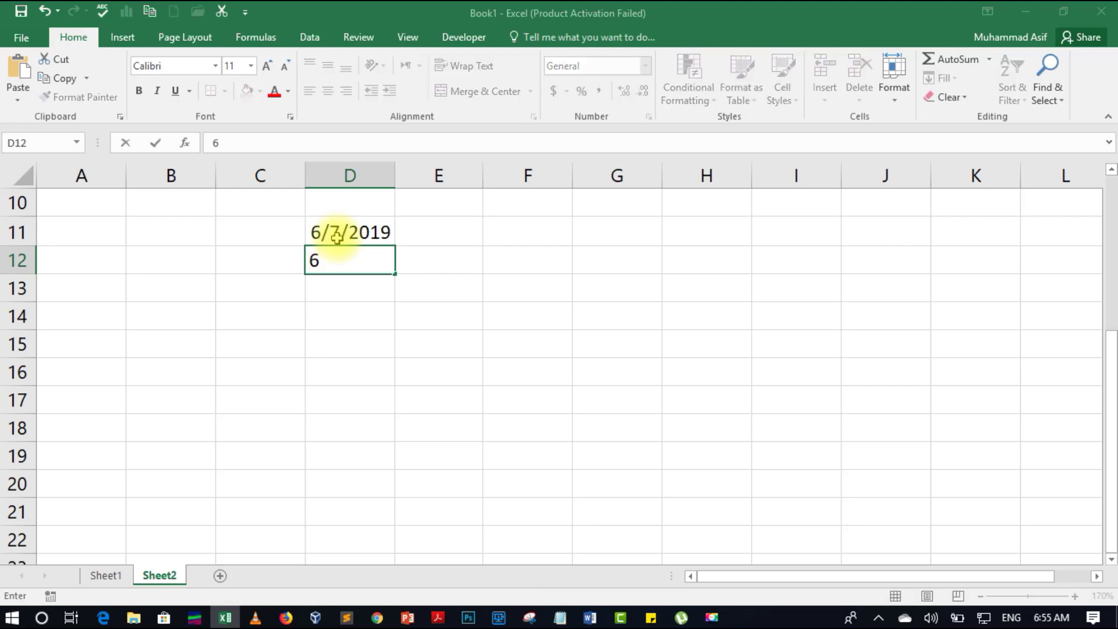
type(":55")
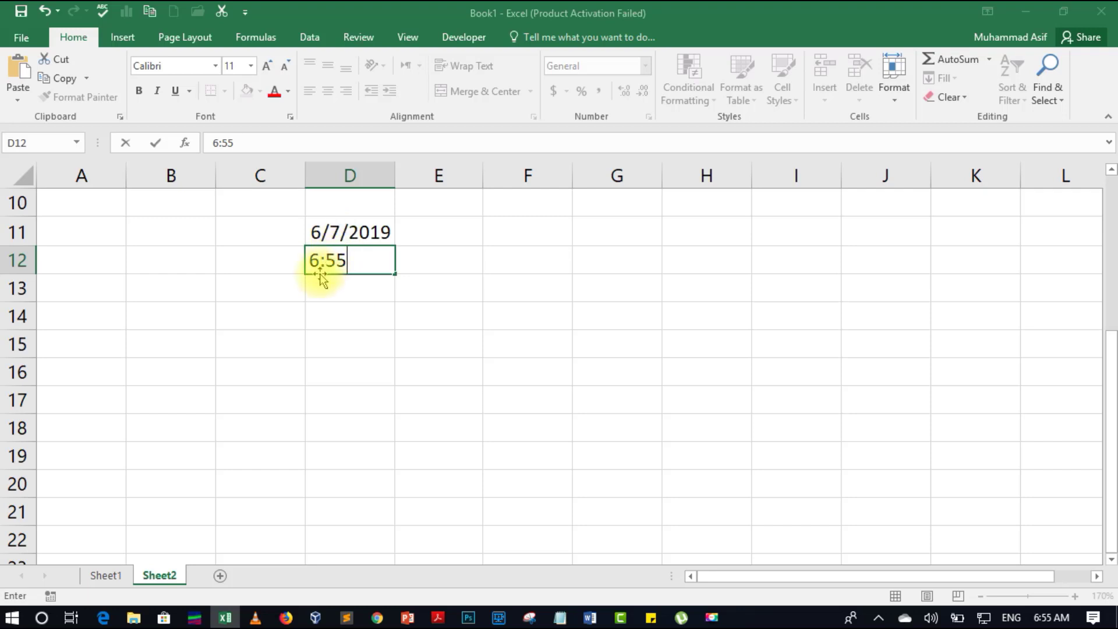
key("Return")
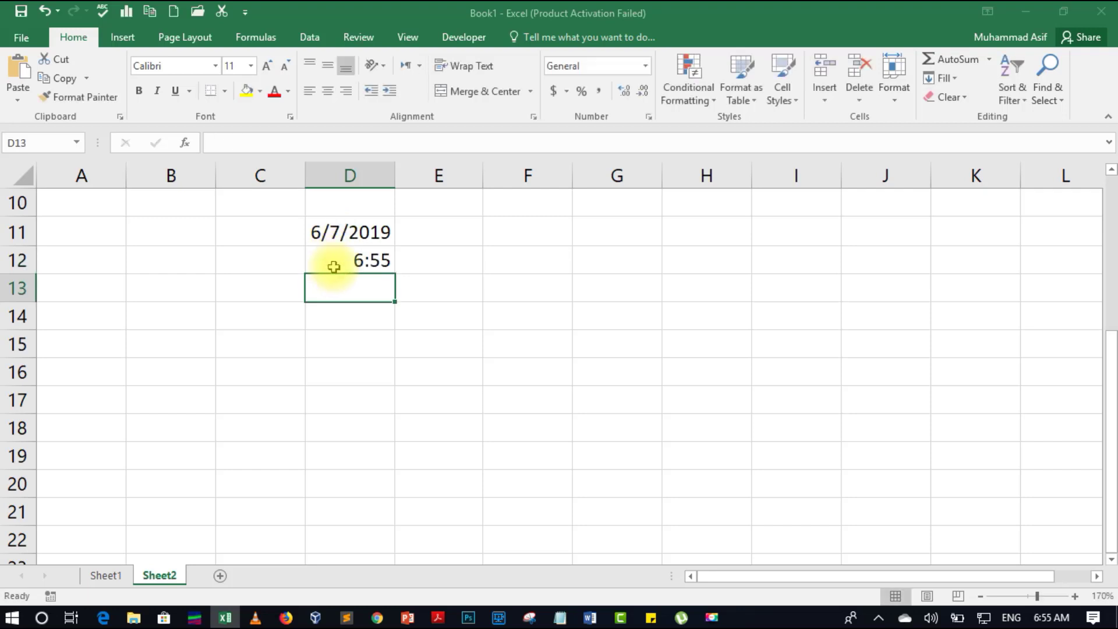
Enter the formula =DATE(2019,10,5) in cell E11, beside the manually entered date.
key("Up")
key("Up")
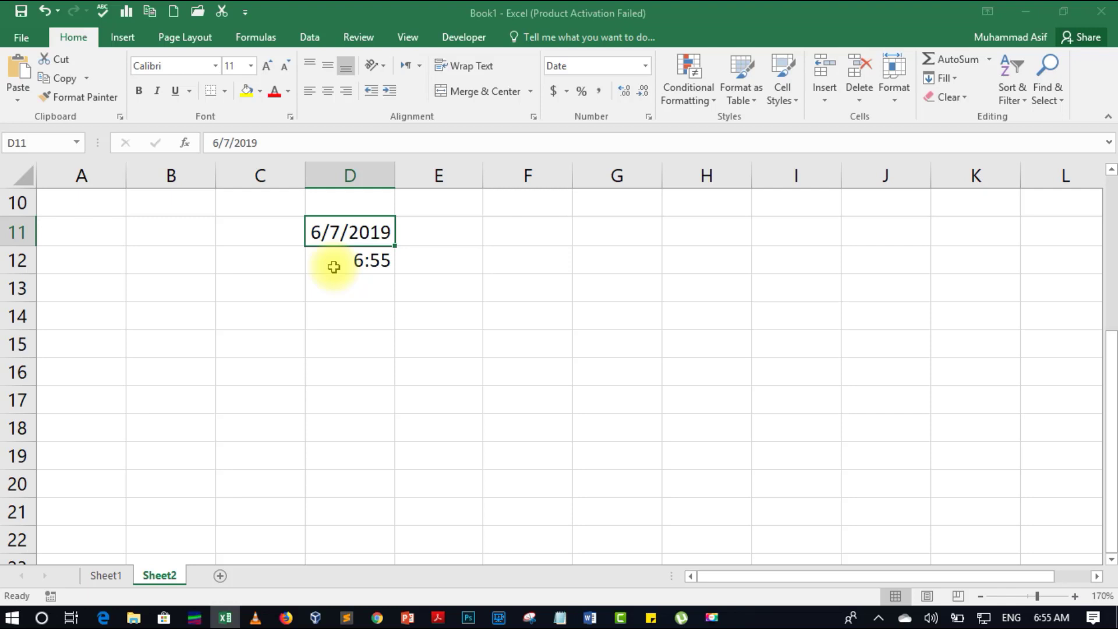
key("Right")
type("=dat")
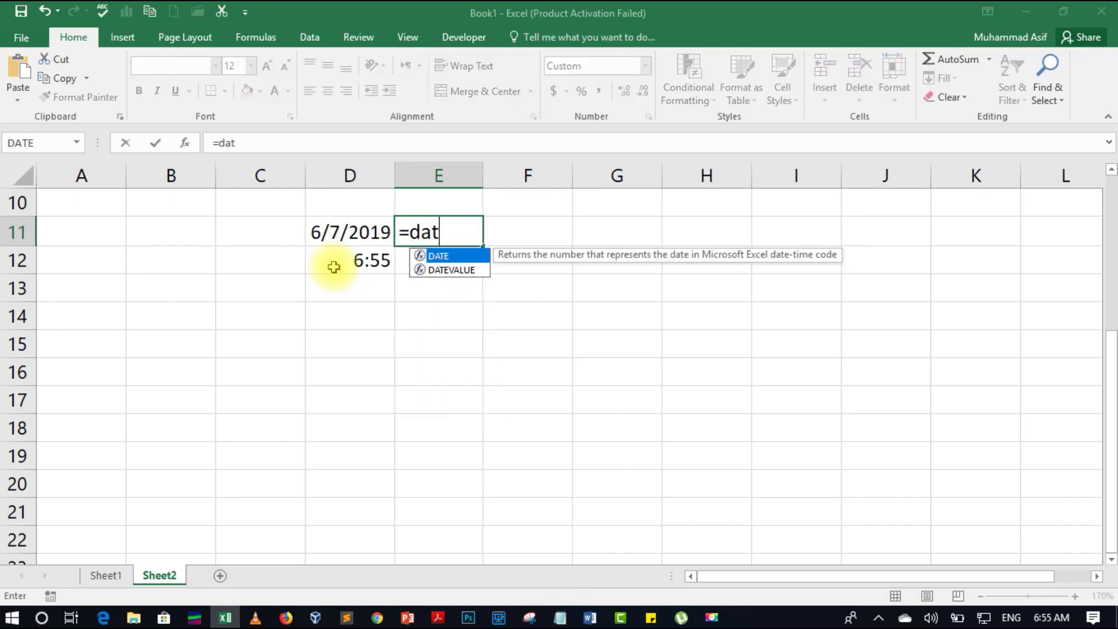
double_click(452, 258)
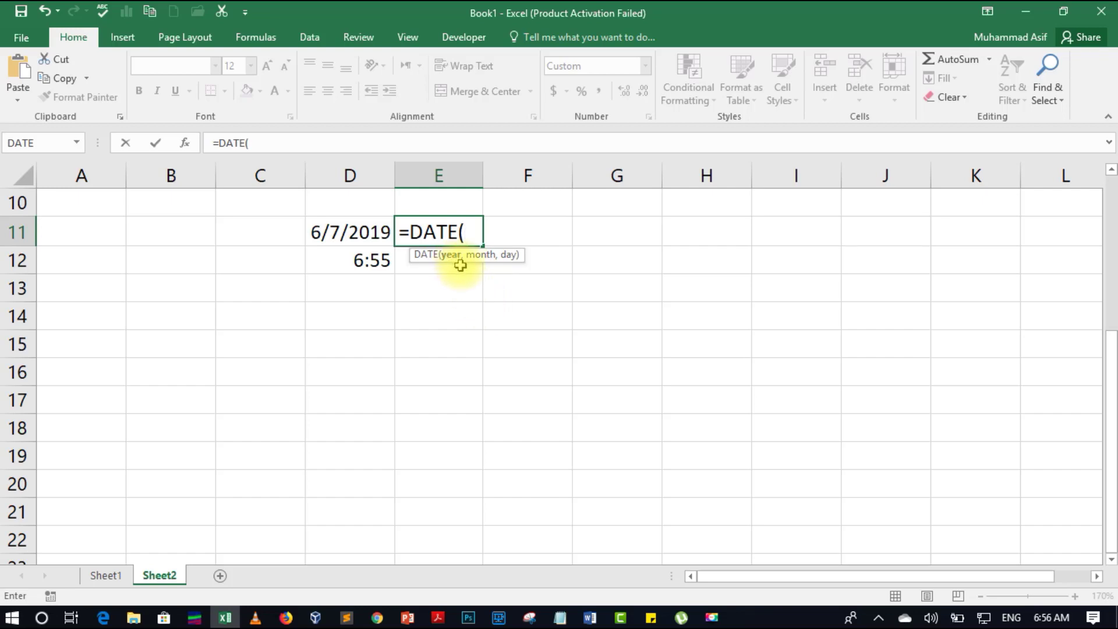
key("ctrl+1")
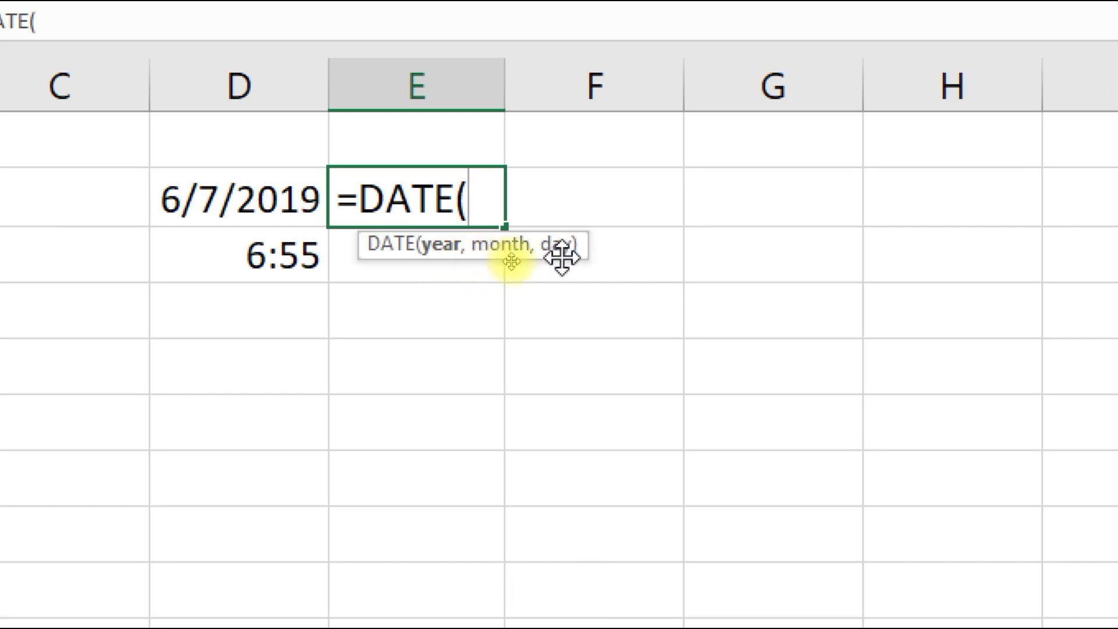
type("2")
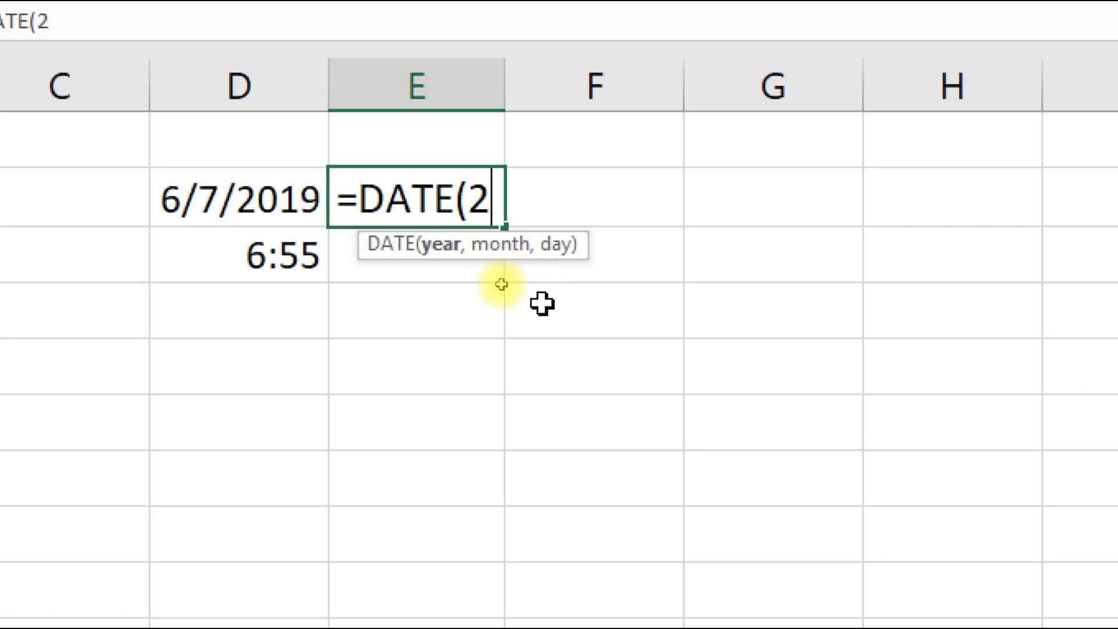
type("019,")
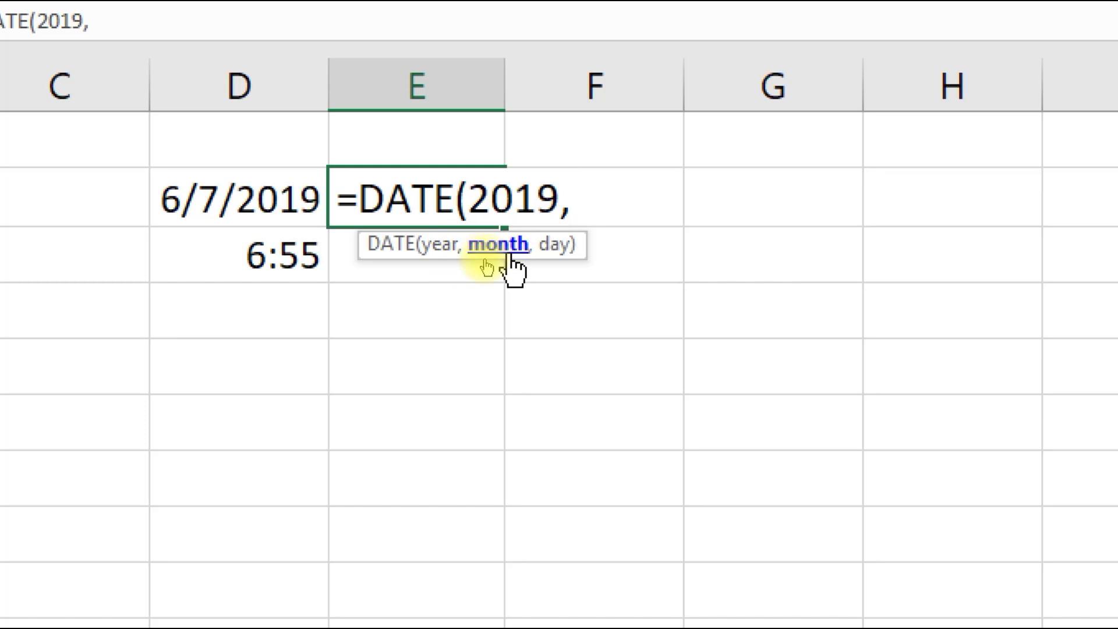
type("10,")
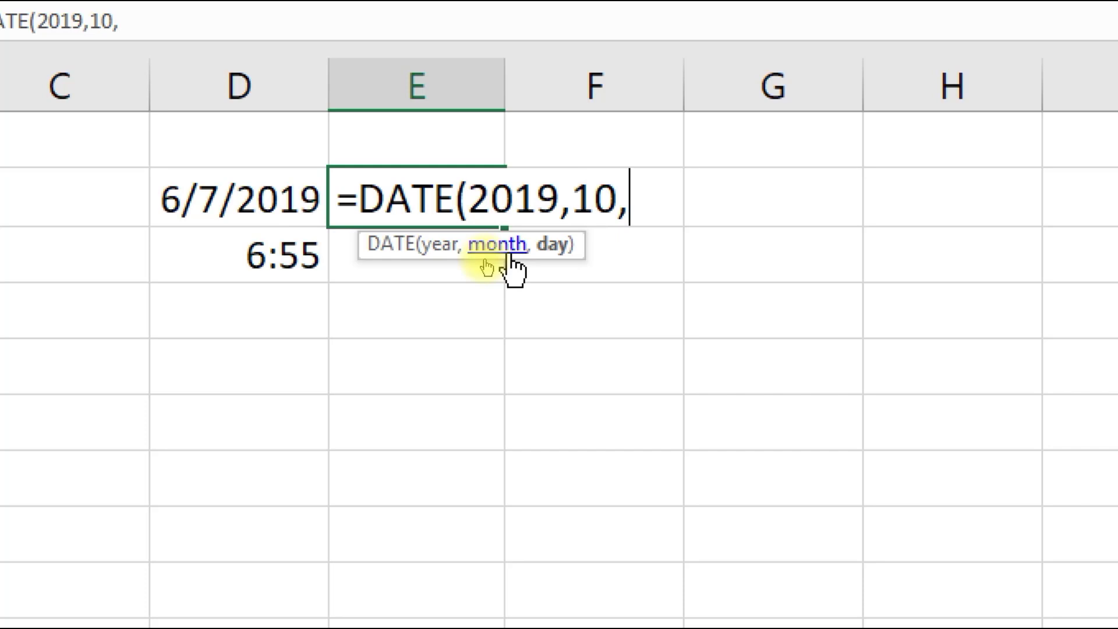
type("5")
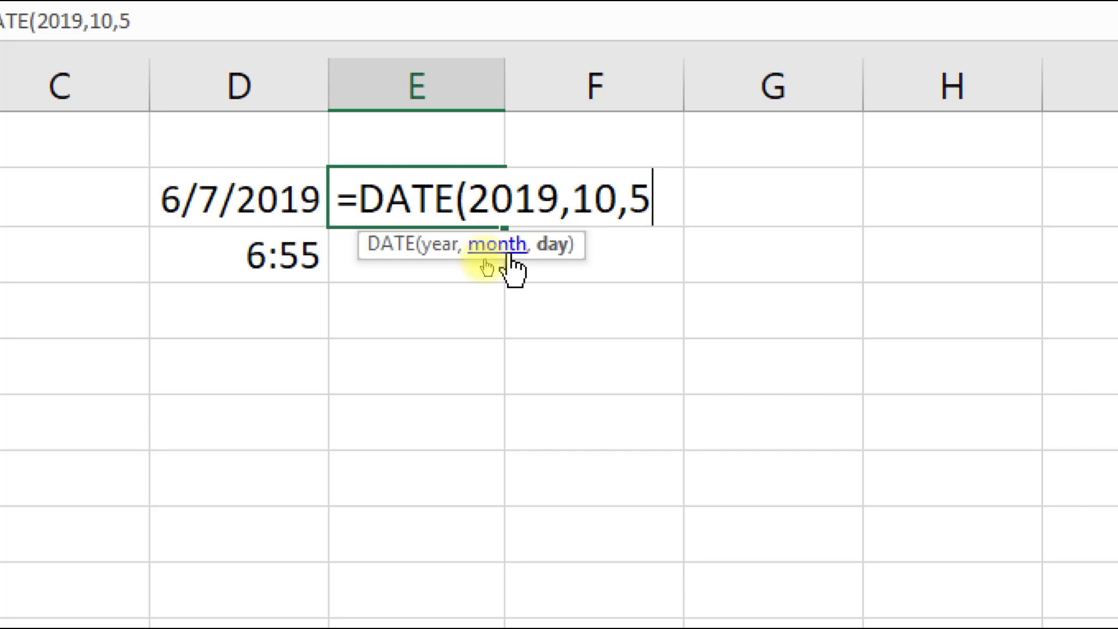
type(")")
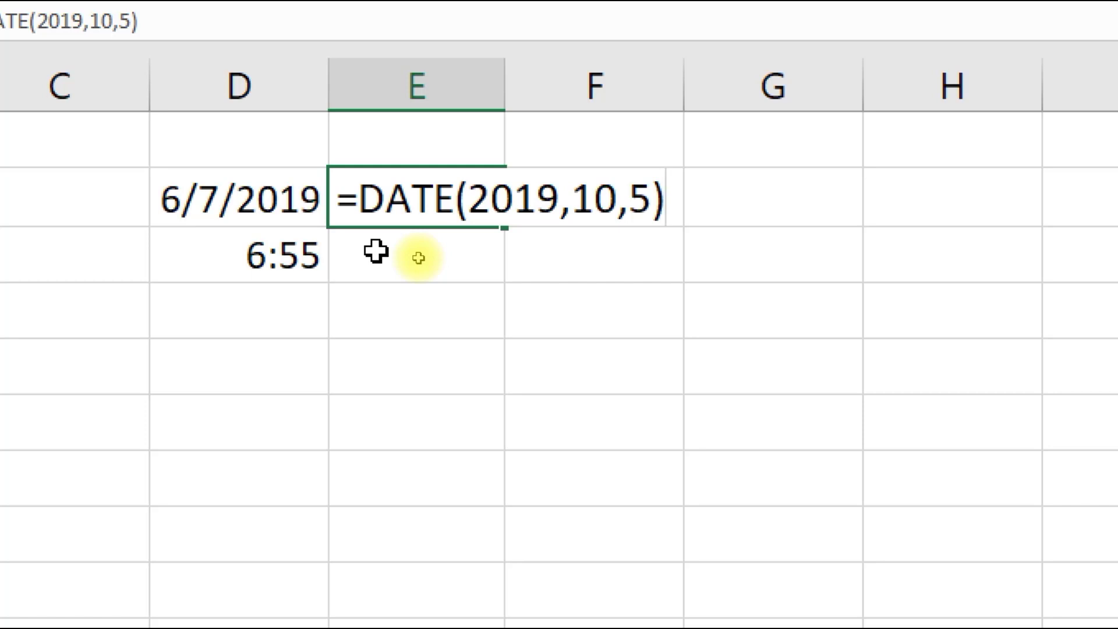
left_click(403, 234)
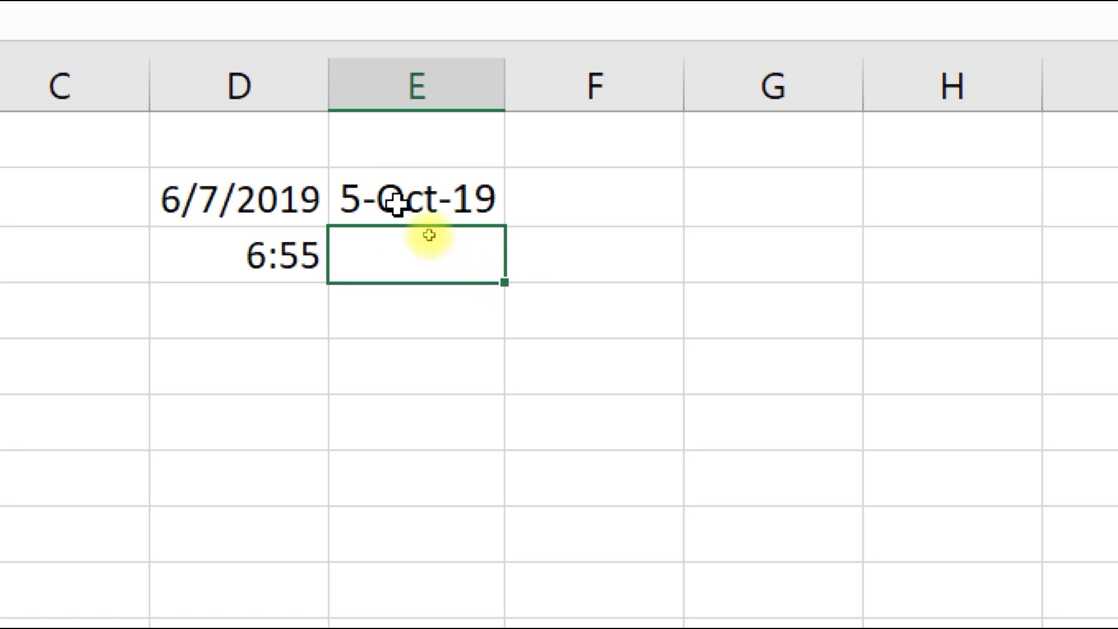
Enter the formula =TIME(6,57,45) in cell E12, beside the manually entered time.
left_click(272, 200)
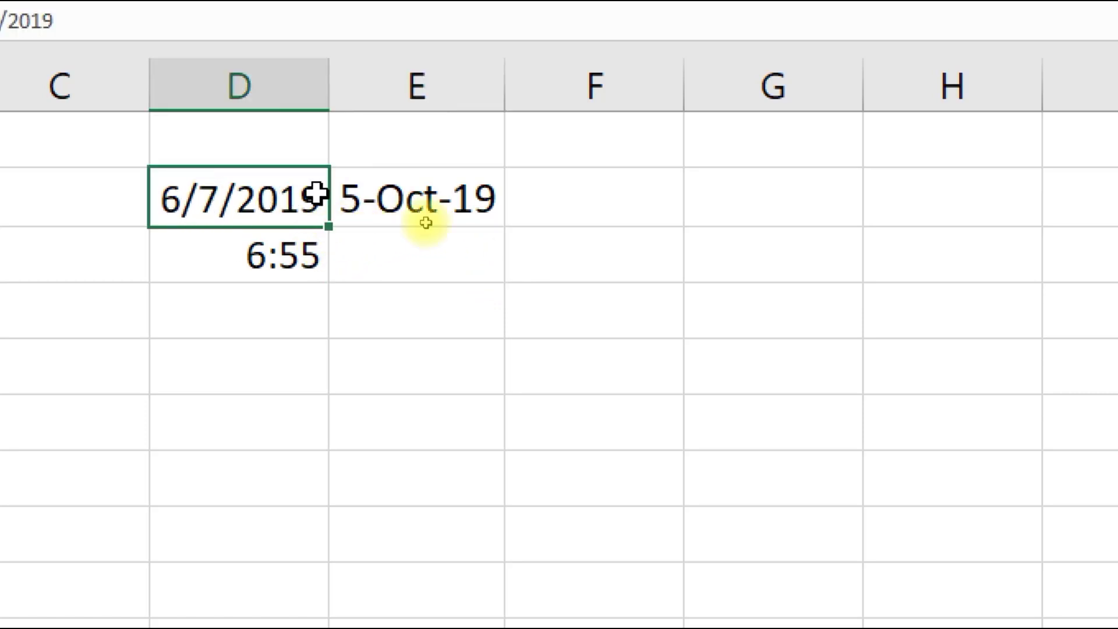
left_click(434, 192)
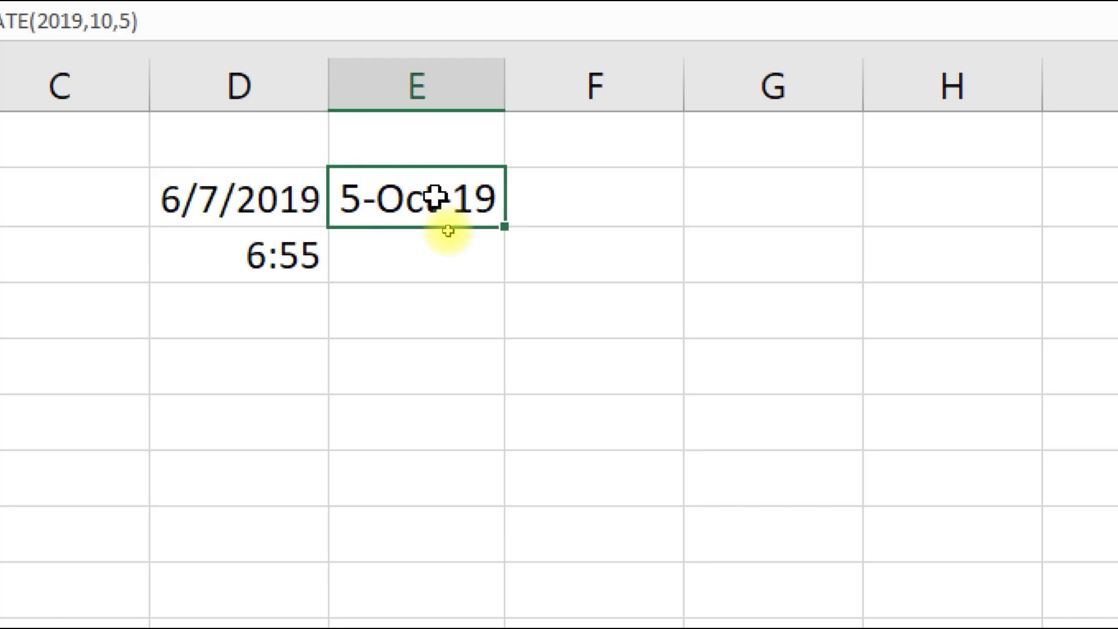
left_click(433, 240)
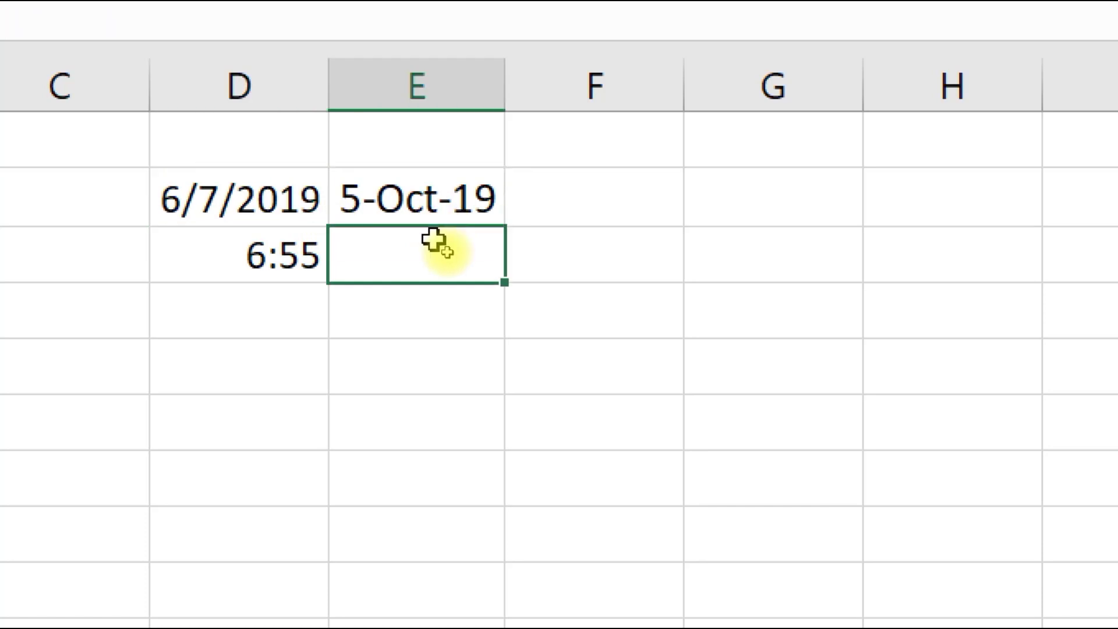
type("=ti")
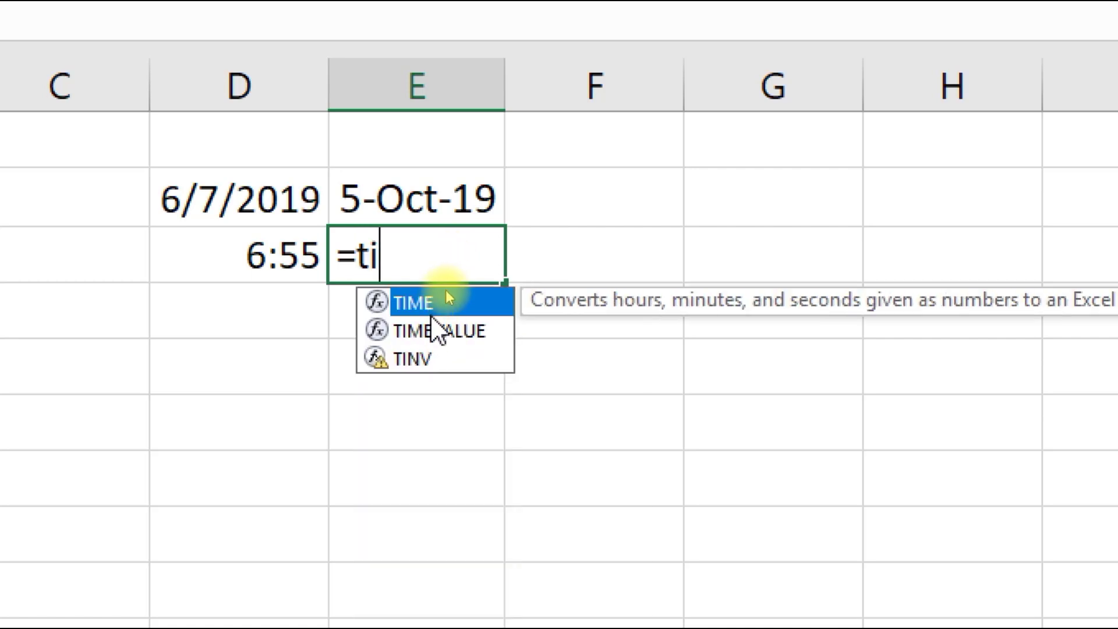
double_click(440, 305)
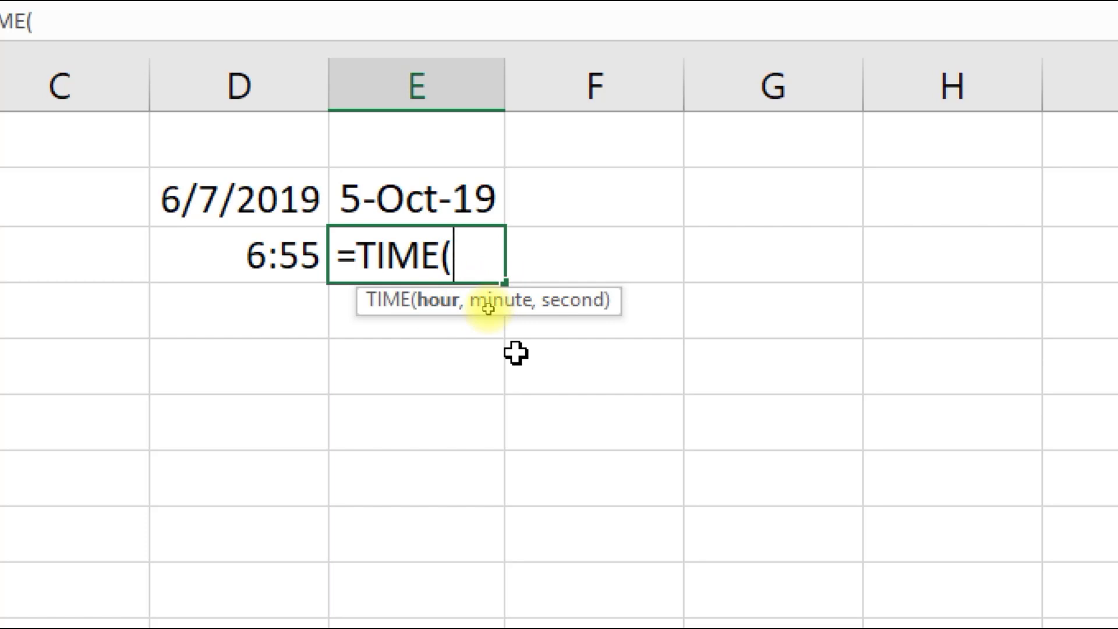
type("6")
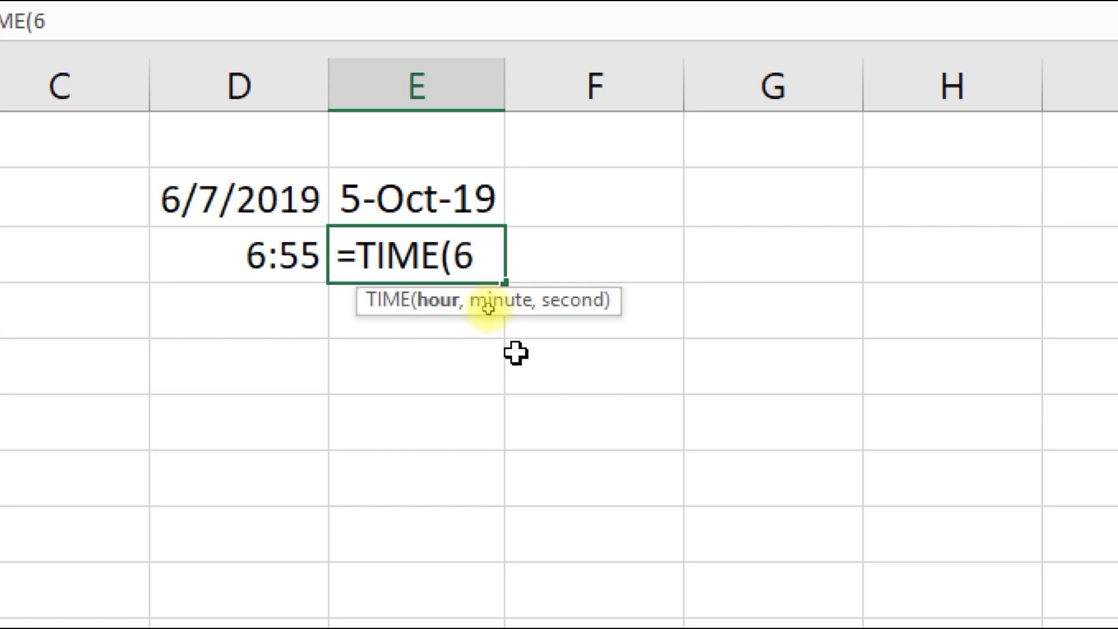
type(",")
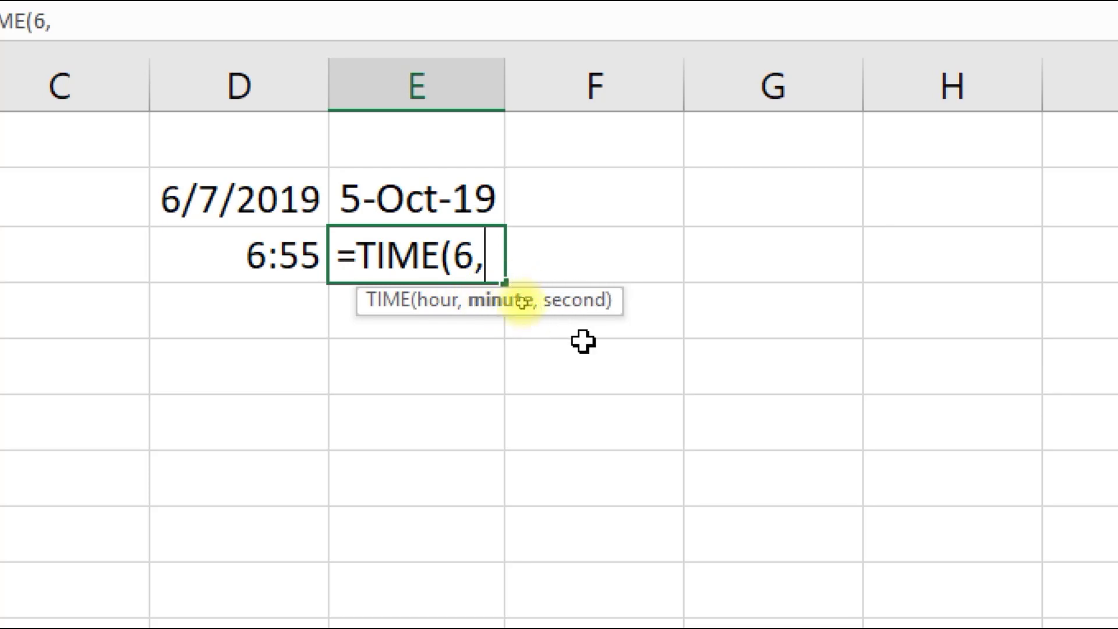
type("57")
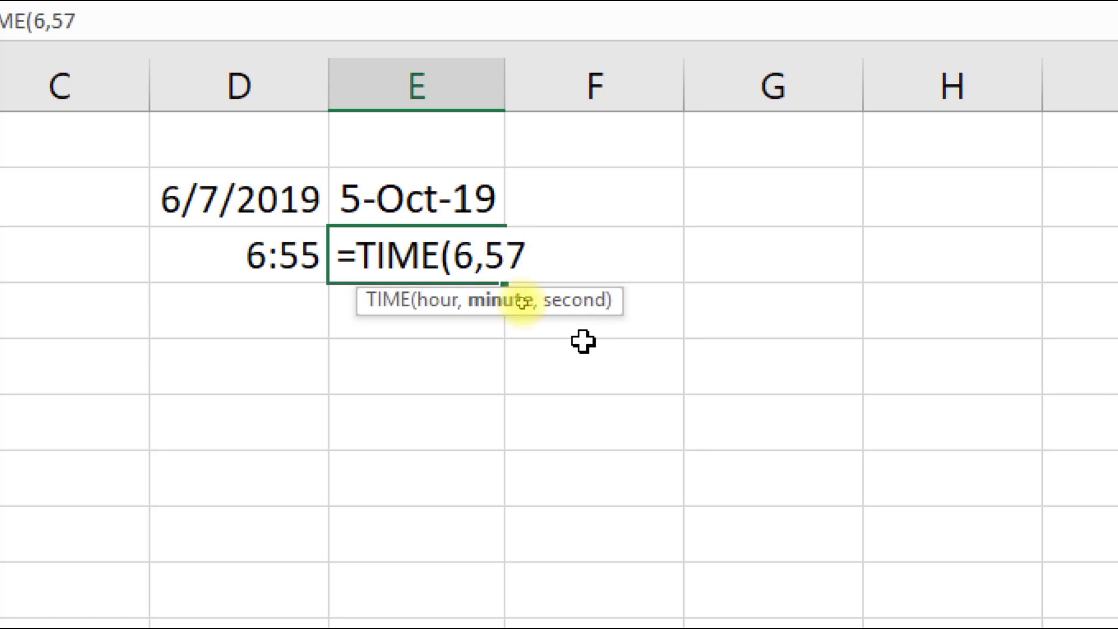
type(",")
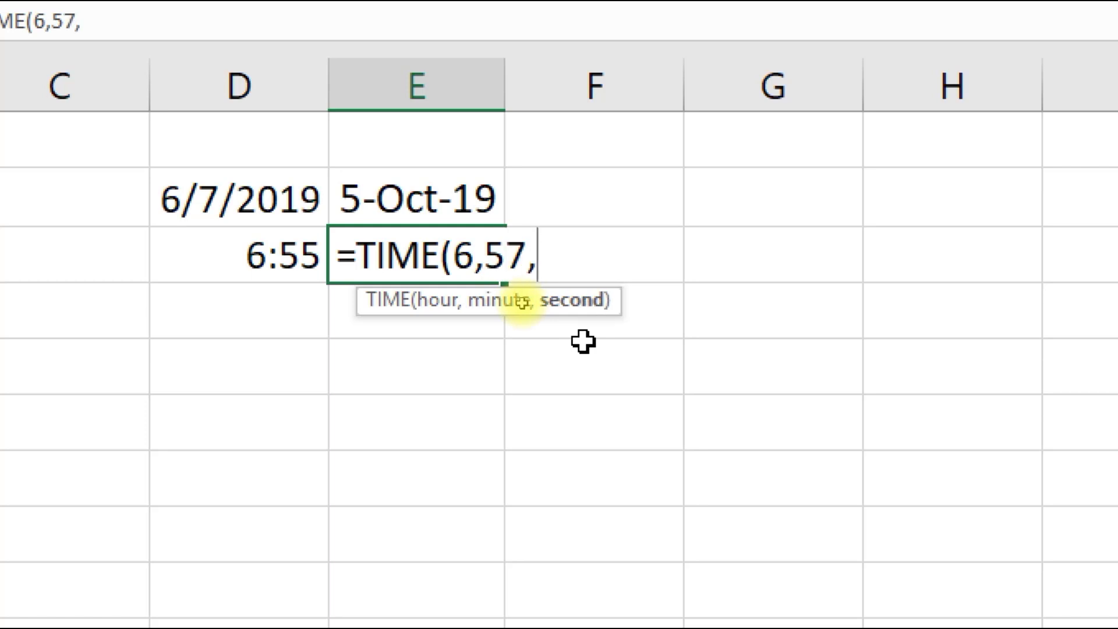
type("45)")
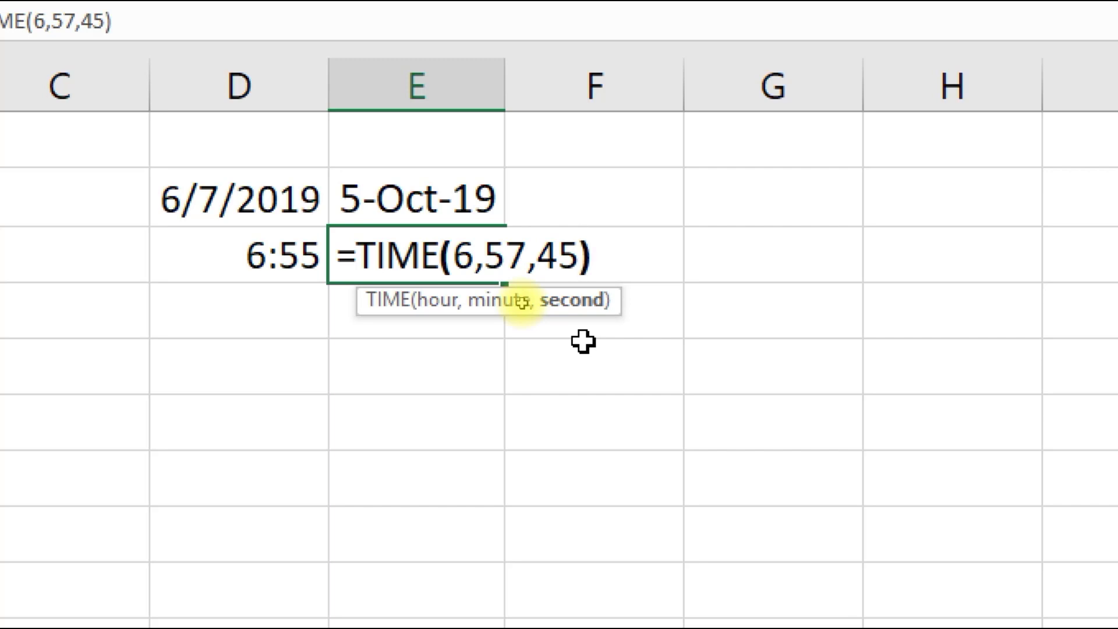
key("Return")
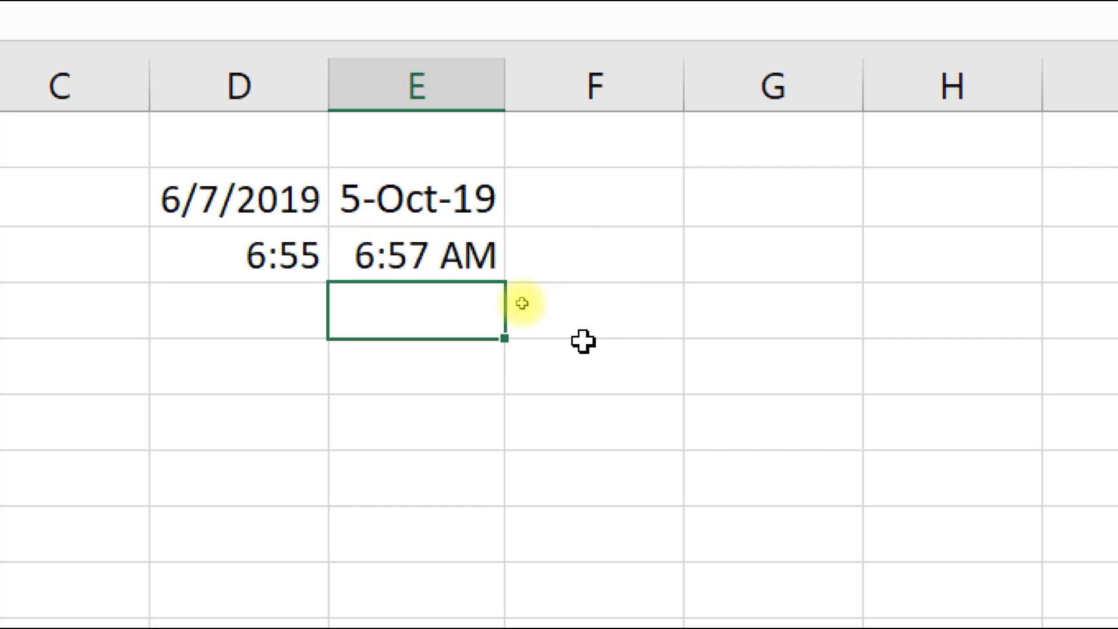
Insert the current date, 7/6/2019, as a fixed value in cell E14, two rows below the TIME formula.
left_click(429, 260)
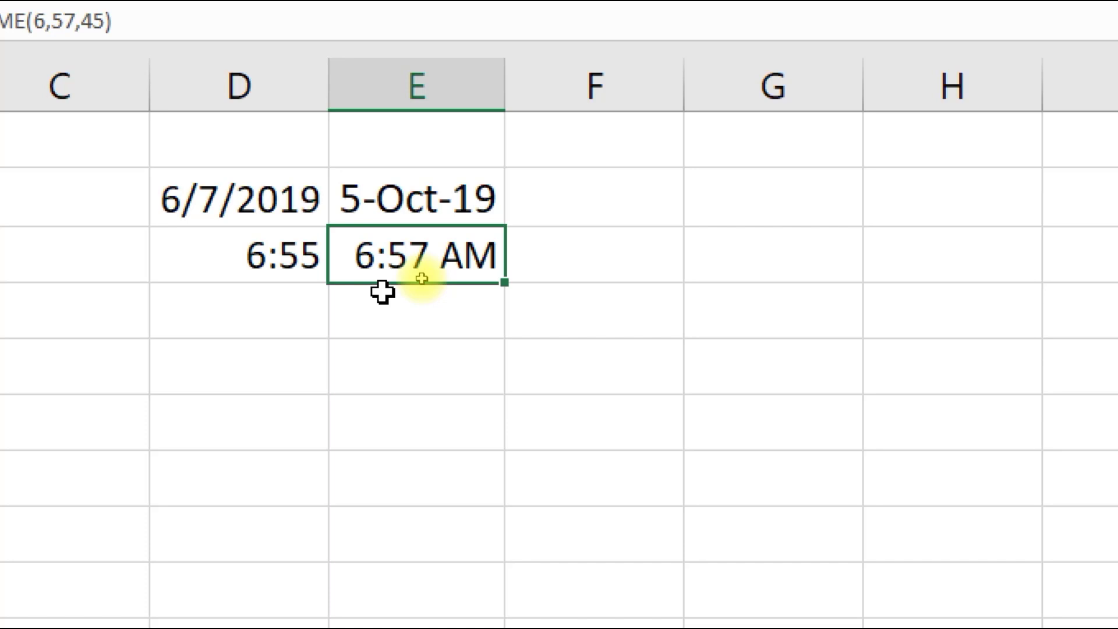
key("Right")
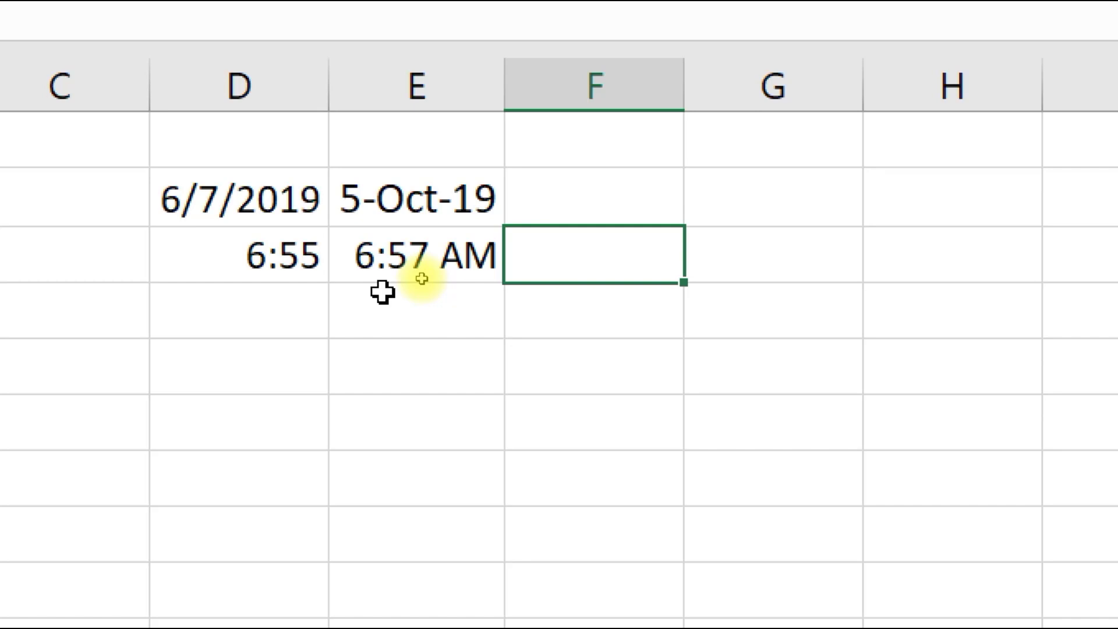
key("Down")
key("Left")
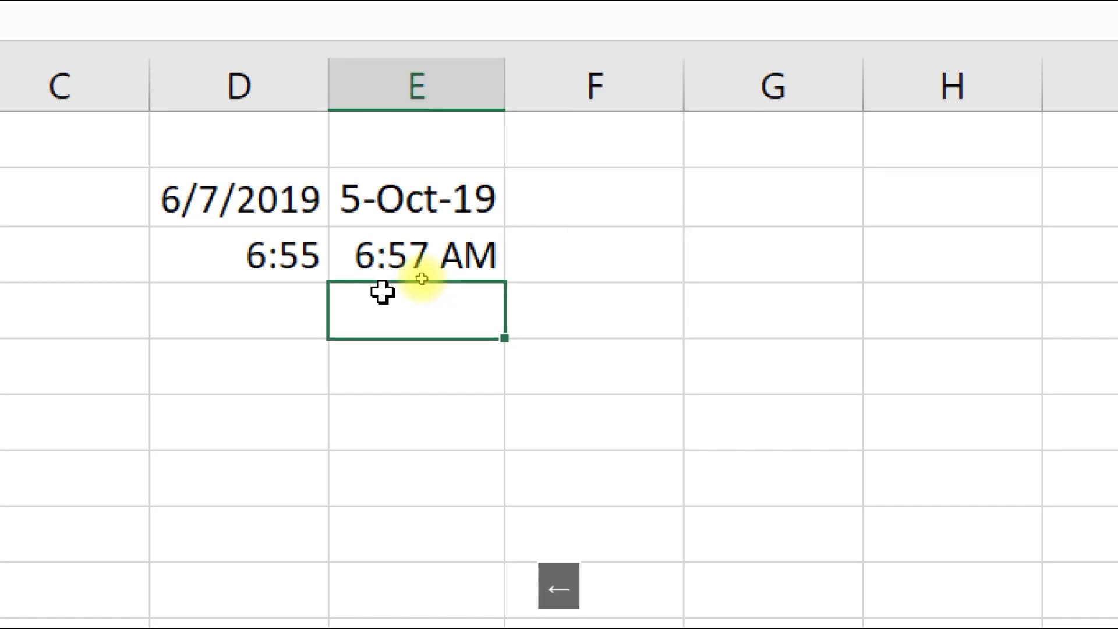
key("Down")
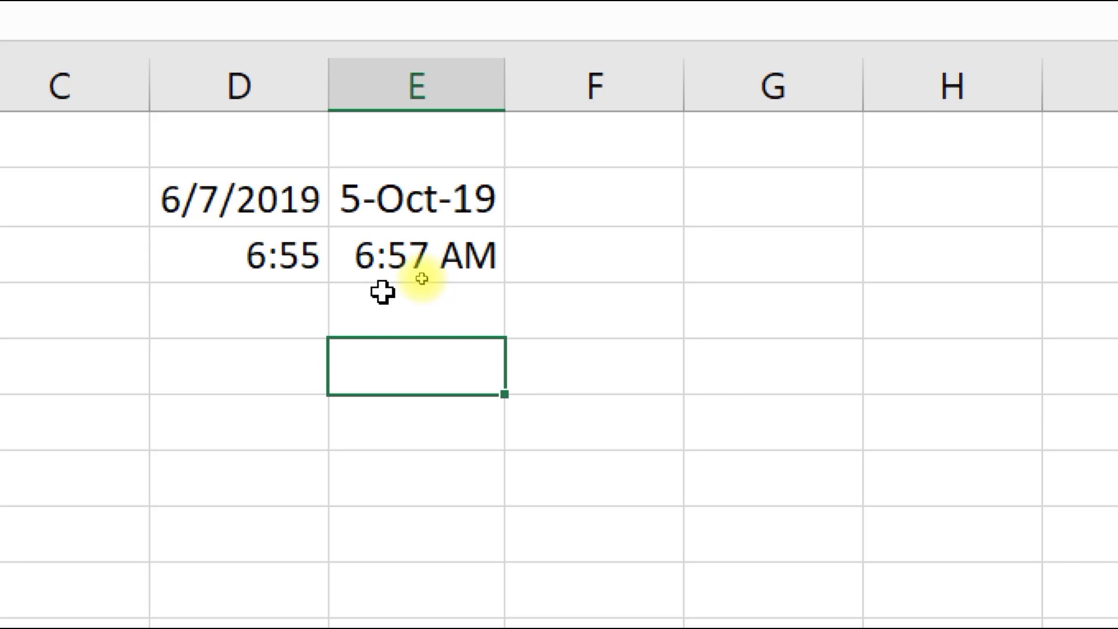
key("ctrl+semicolon")
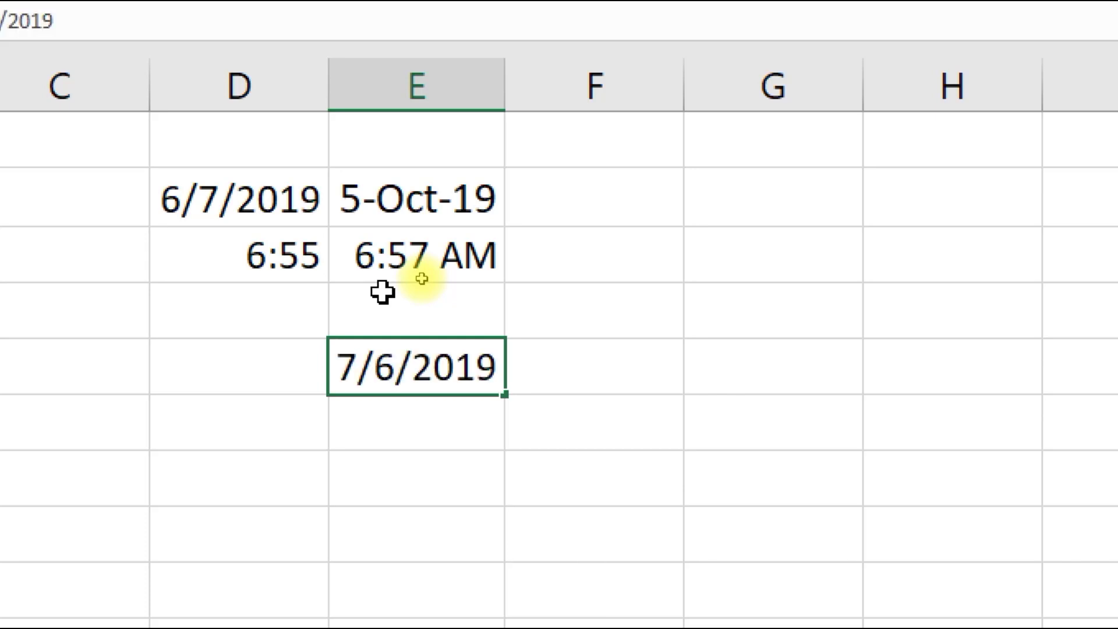
key("Down")
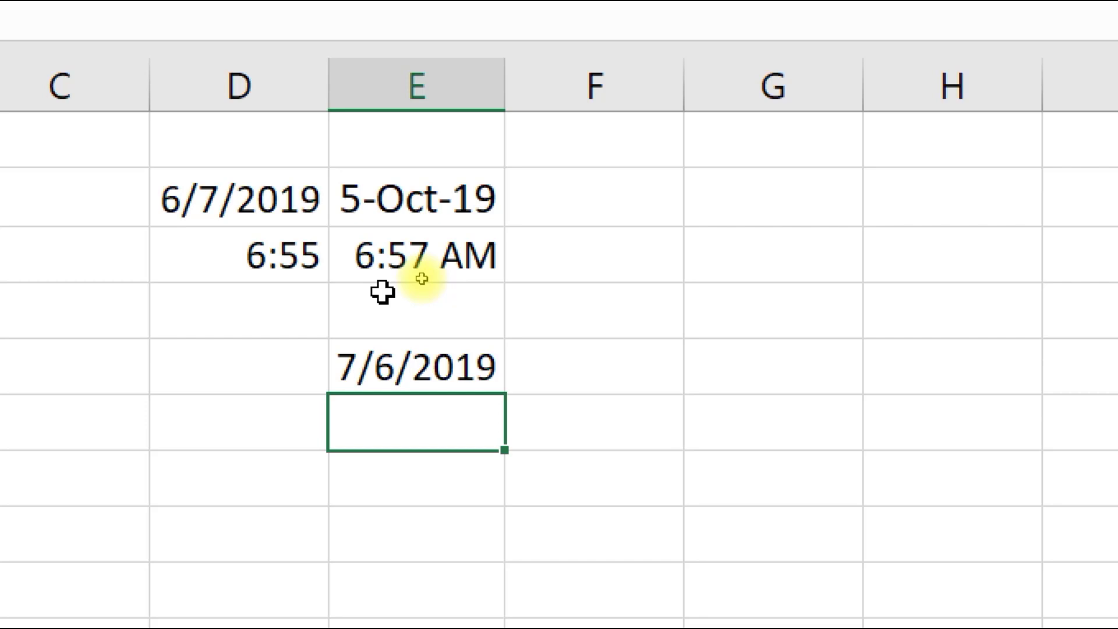
Insert the current time, 7:00 AM, as a fixed value in cell E15, directly below the current date.
key("ctrl+shift+semicolon")
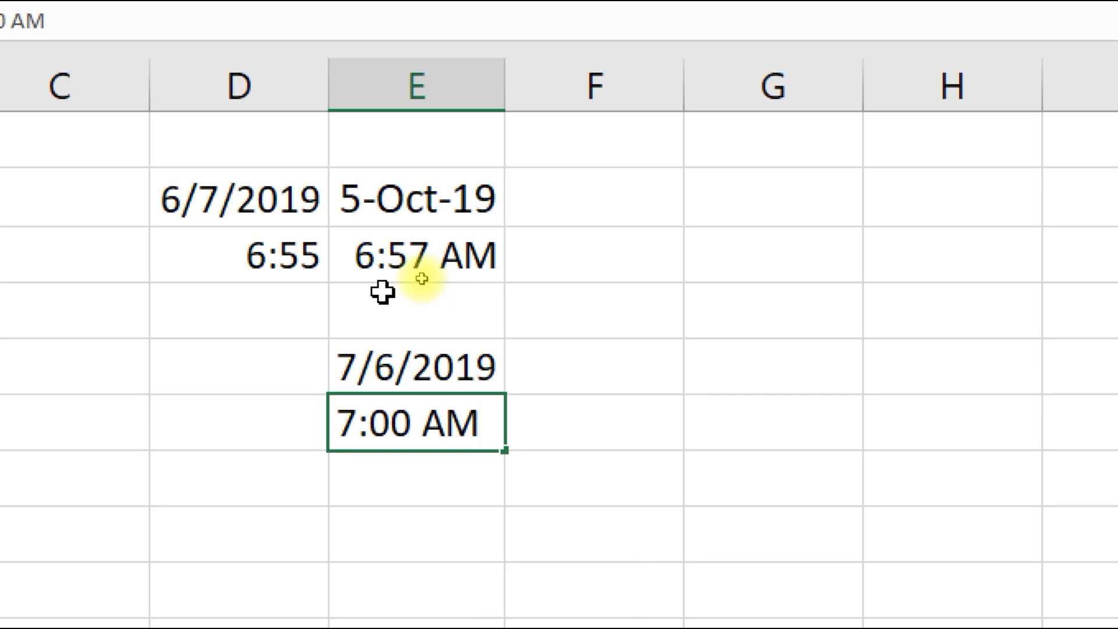
key("Return")
key("Up")
left_click(383, 291)
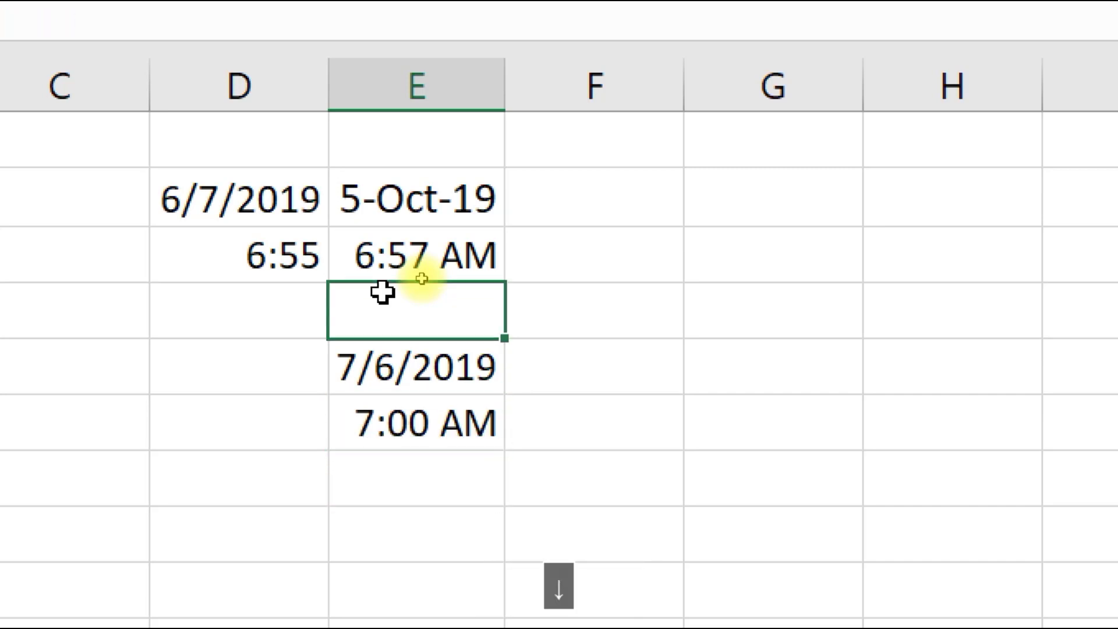
Label the fixed date and time as Static in cells D14 and D15.
key("Down")
key("Down")
key("Up")
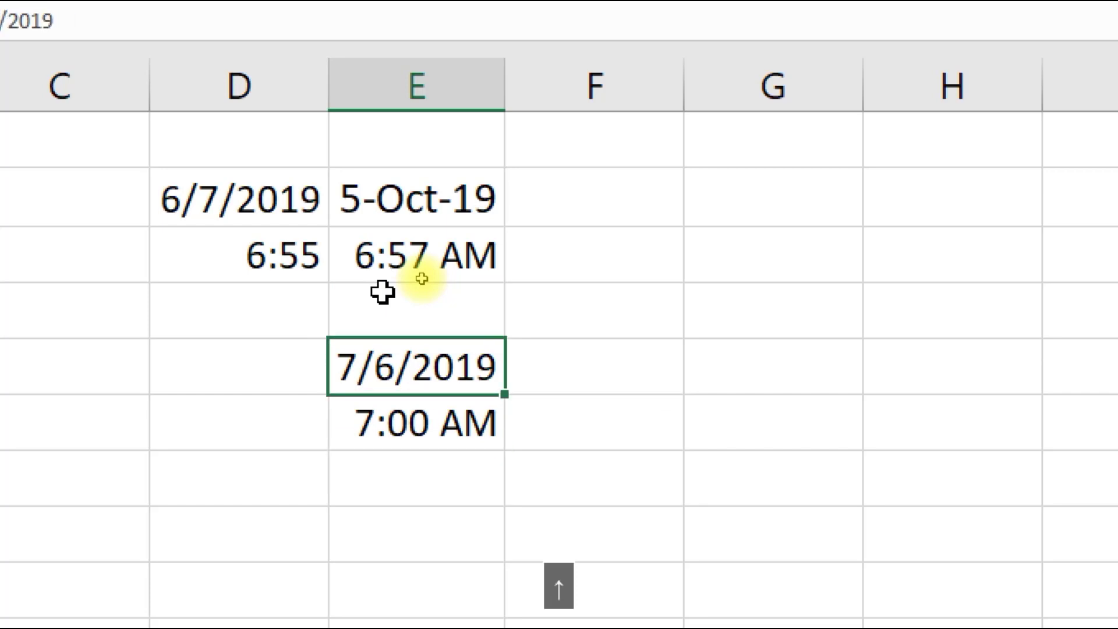
key("Left")
type("Static")
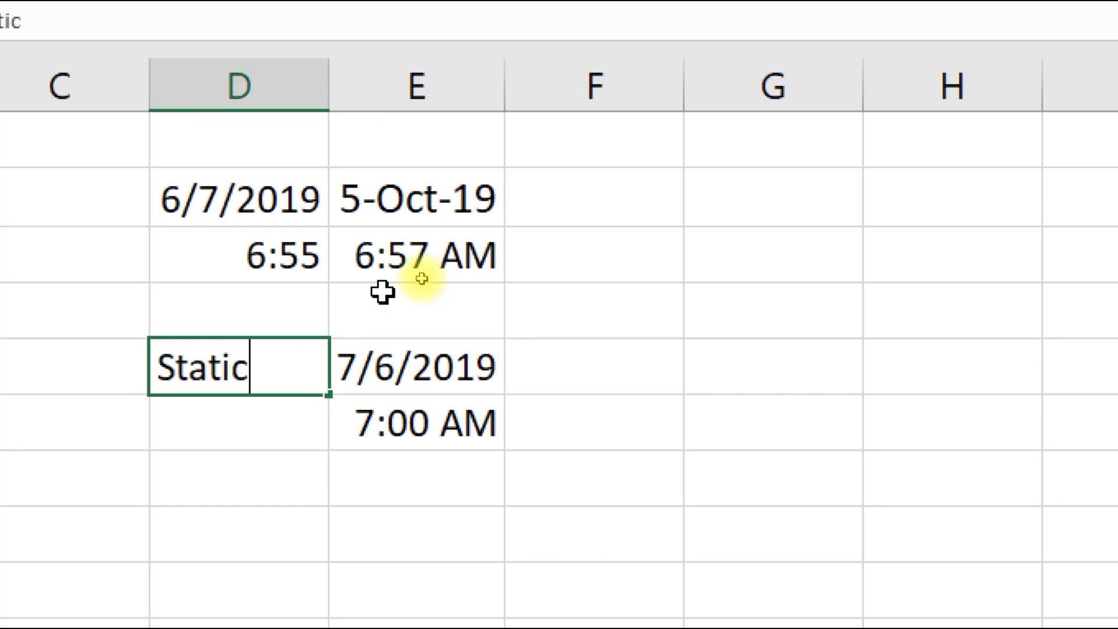
key("Down")
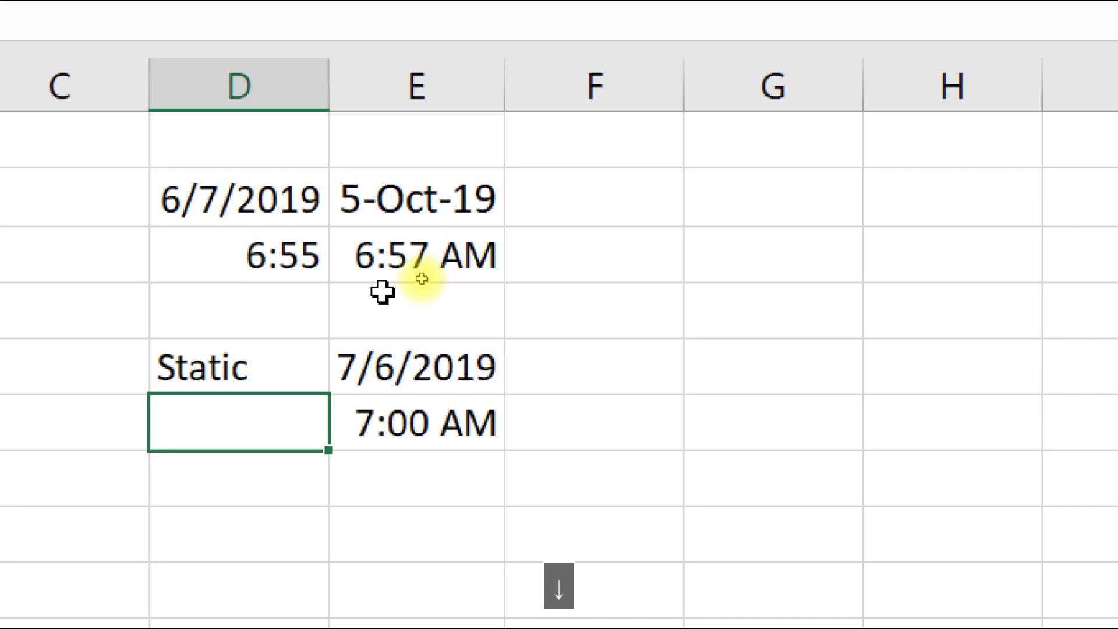
type("Sta")
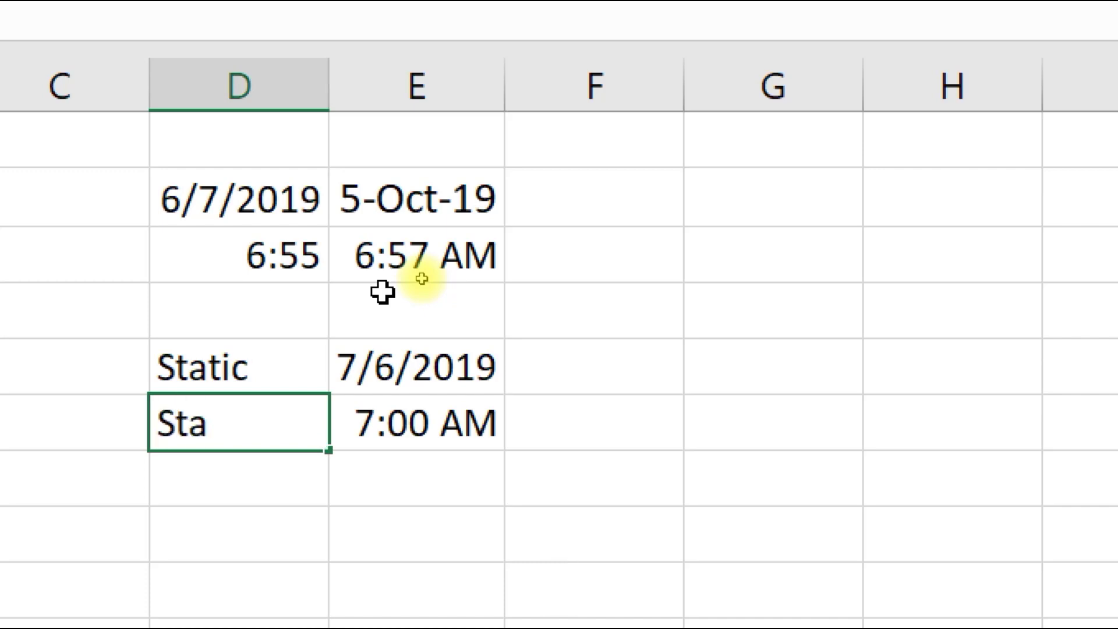
type("tic")
key("Right")
Enter the label Dynamic in cell F14, beside the static date.
key("Right")
key("Right")
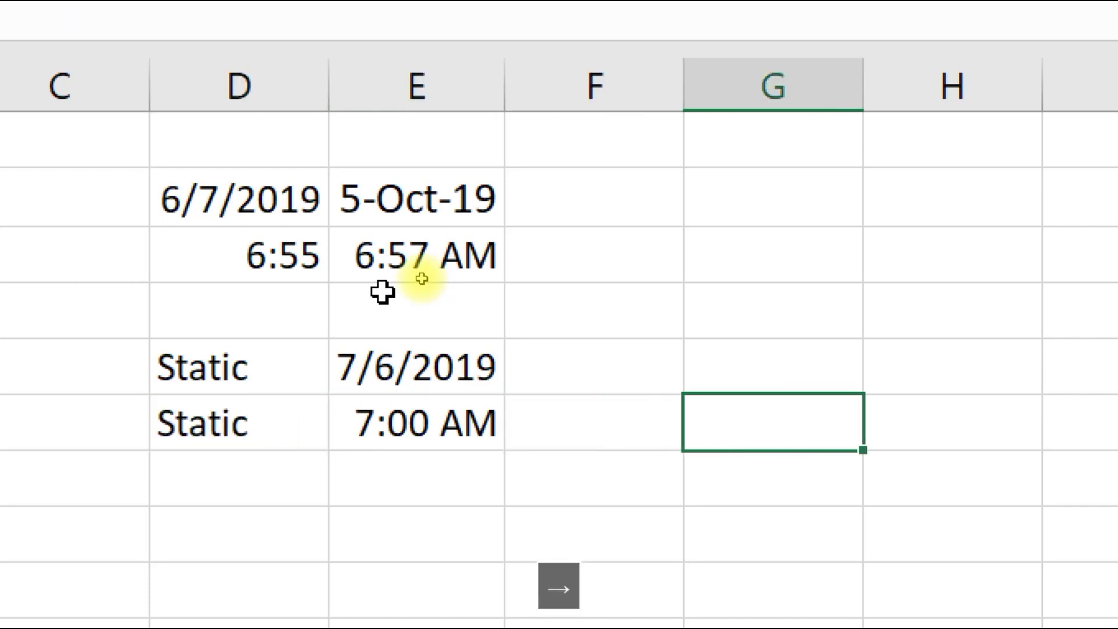
key("Up")
key("Left")
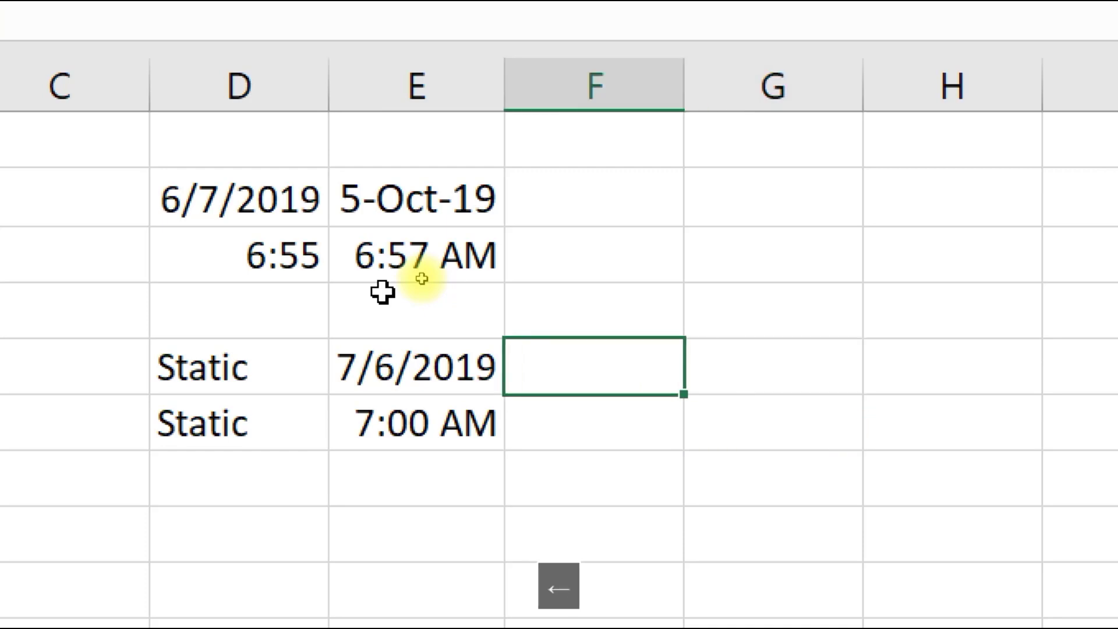
type("Dyna")
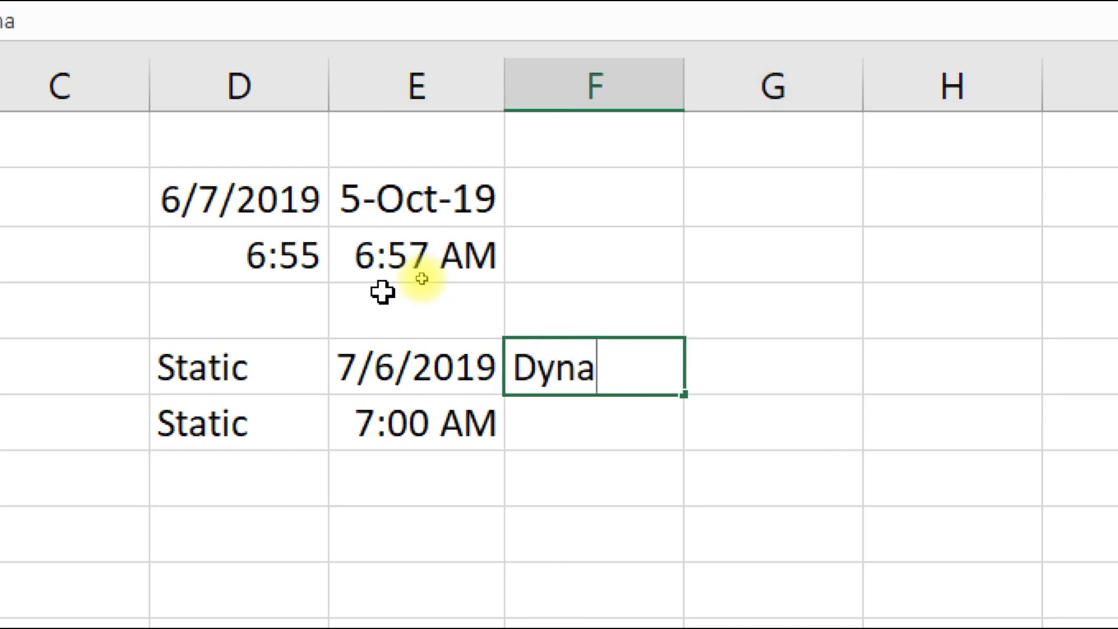
type("mic")
key("Right")
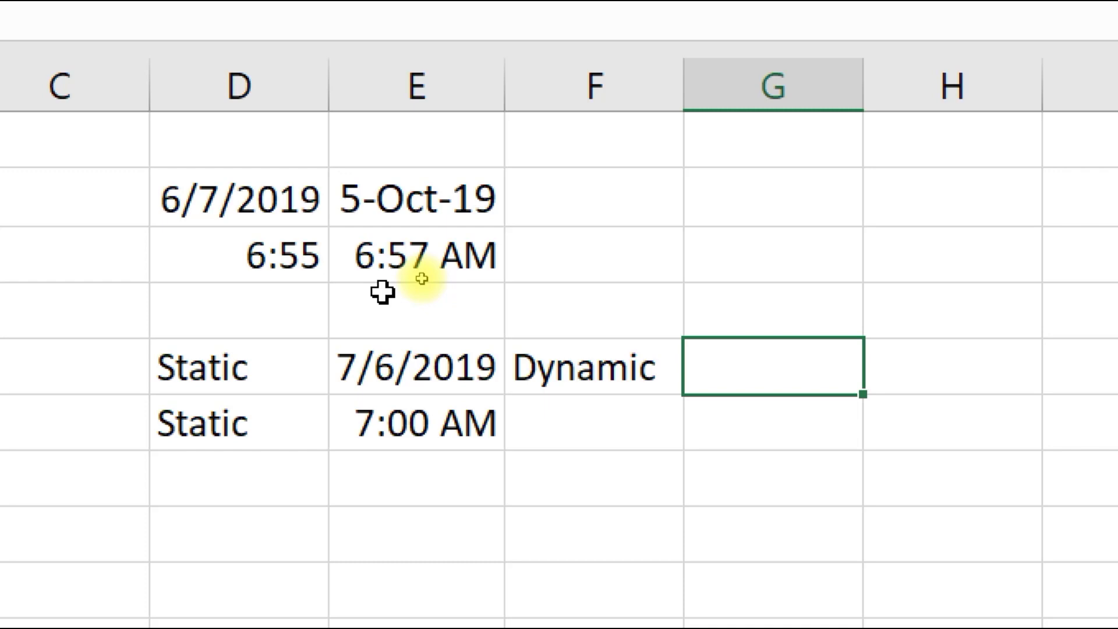
Enter the formula =TODAY() in cell G14 and compare its content with the static date in E14.
type("=tod")
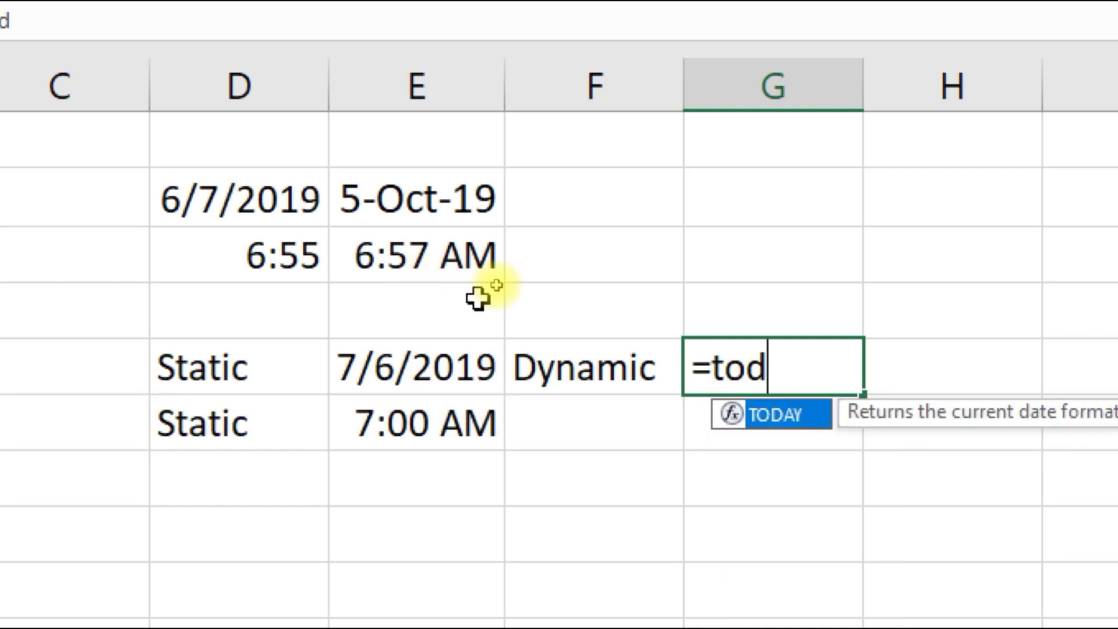
double_click(788, 414)
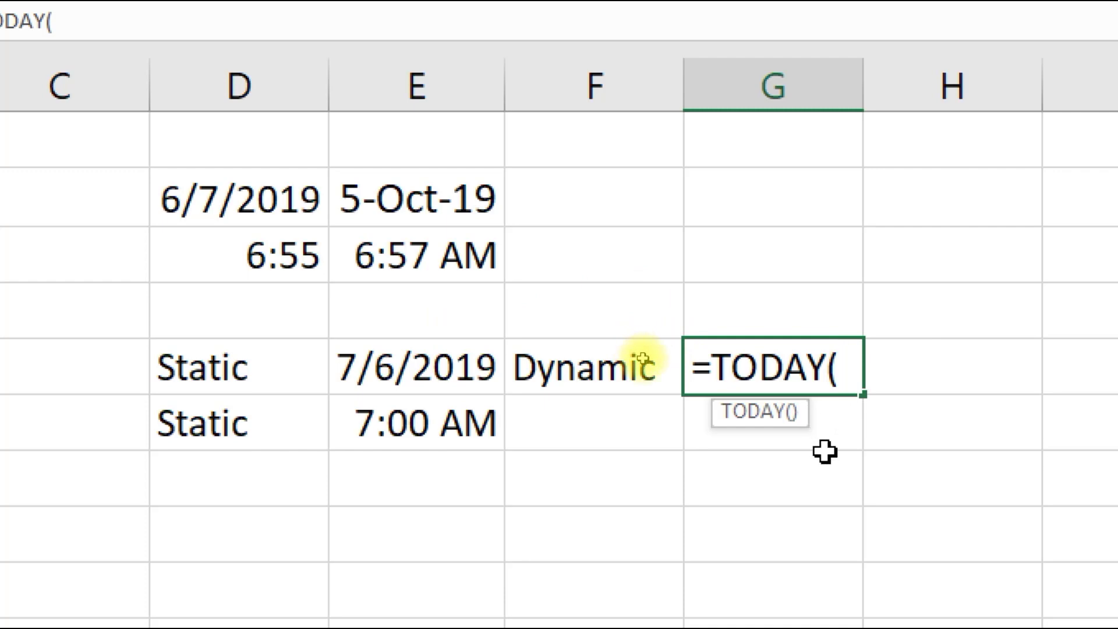
type(")")
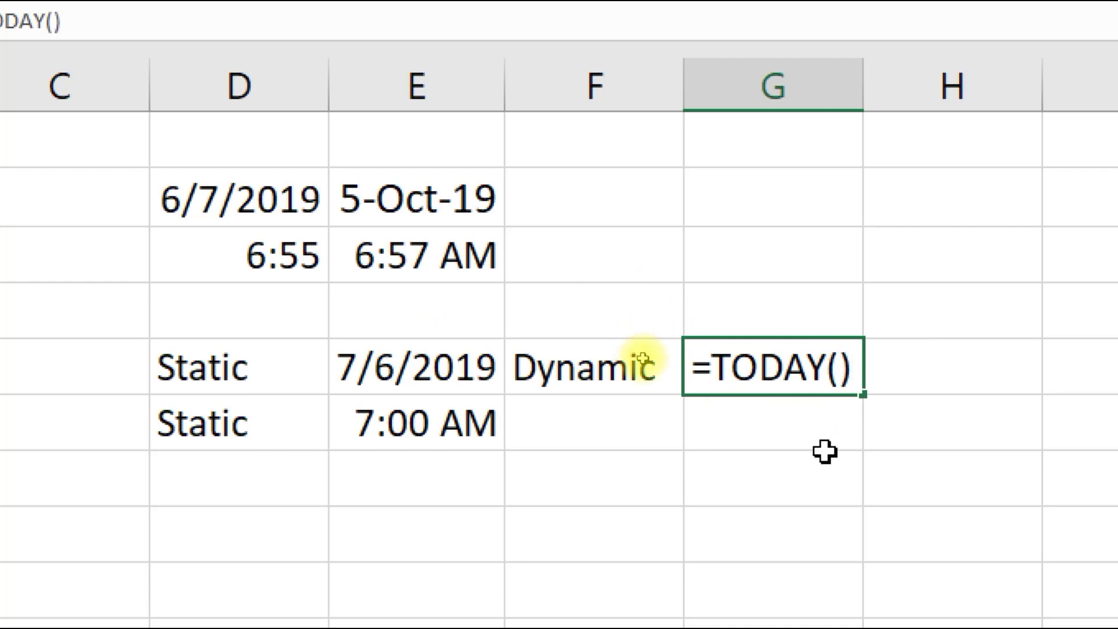
key("Return")
key("Up")
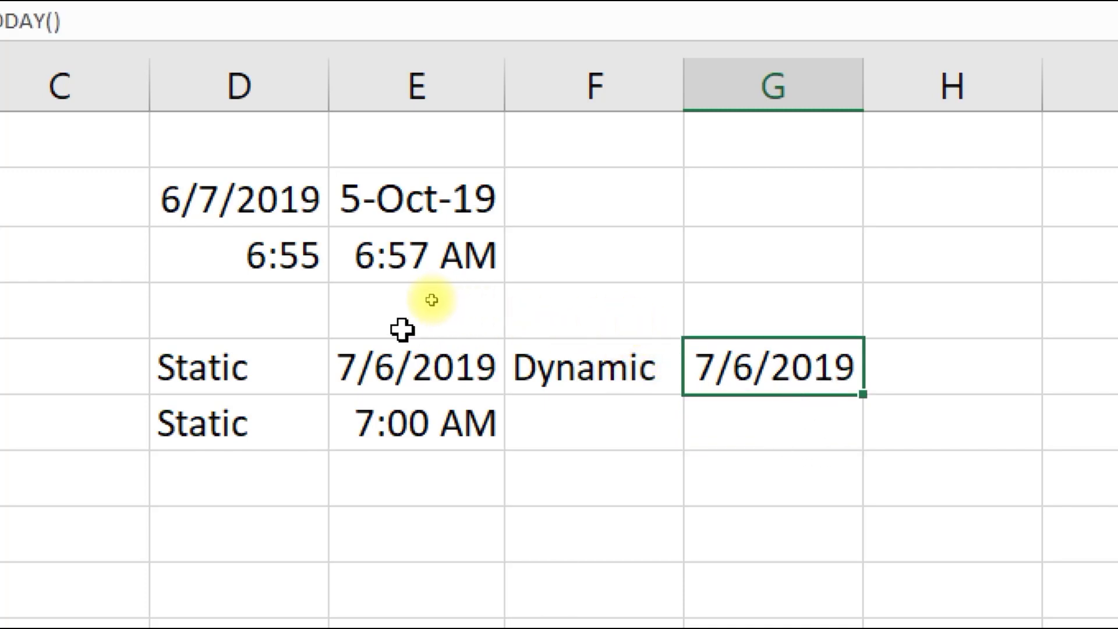
left_click(415, 372)
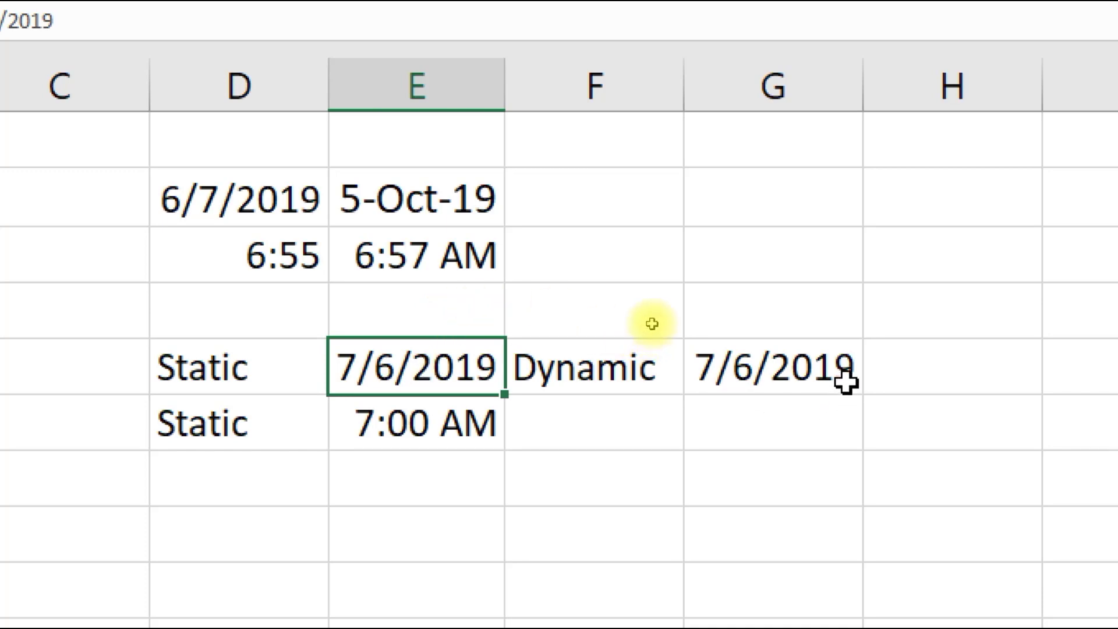
left_click(827, 372)
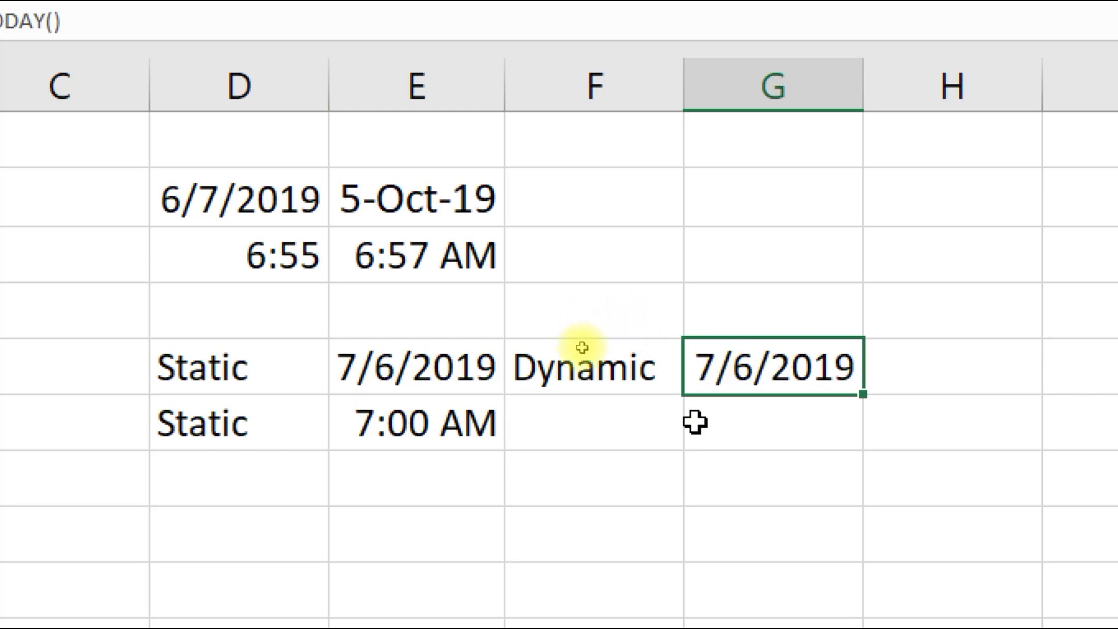
Enter the label Dynamic in cell F15, beside the static time.
left_click(709, 435)
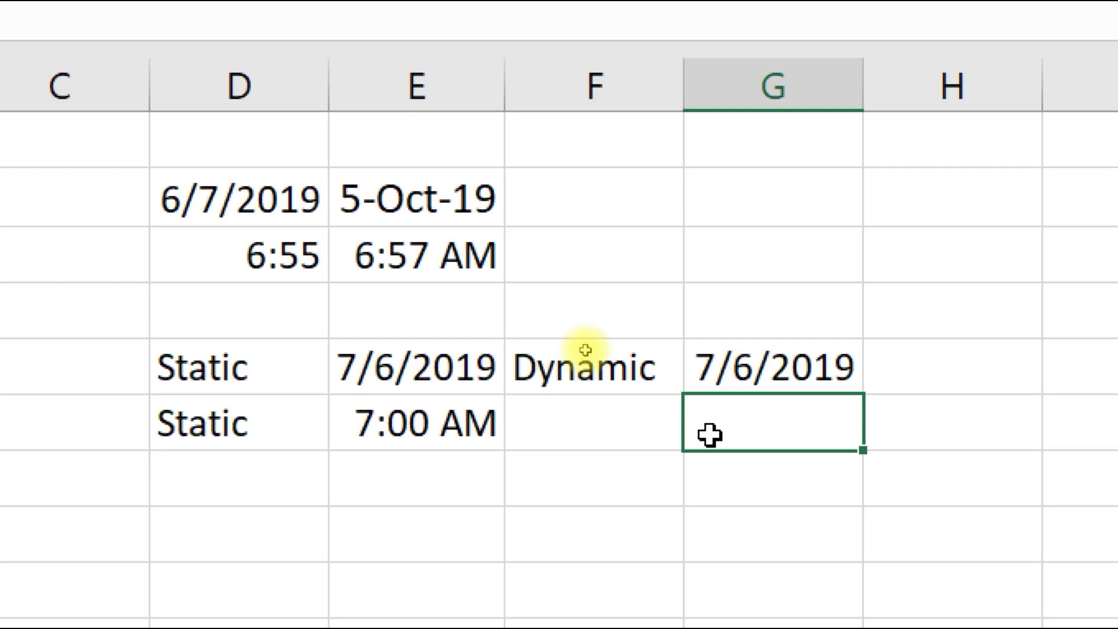
key("Left")
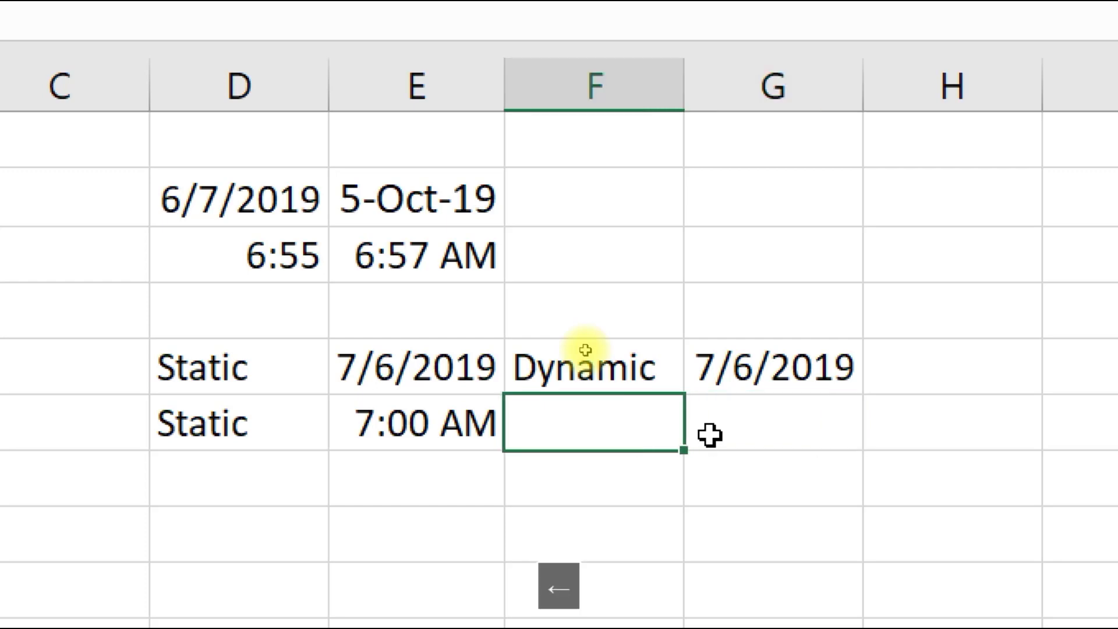
type("Dynamic")
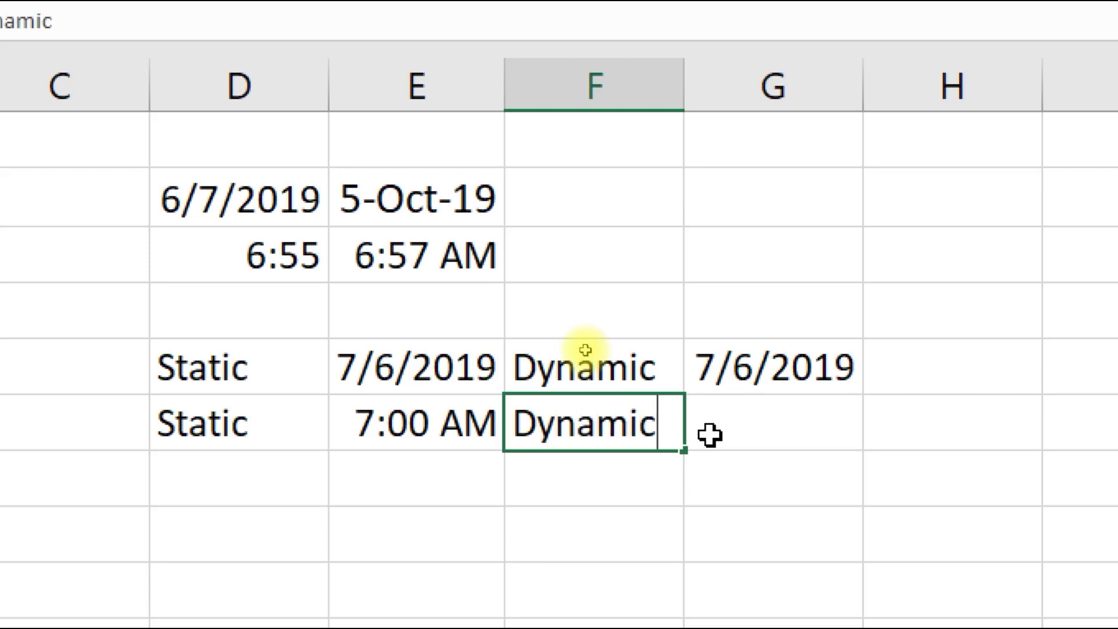
key("Right")
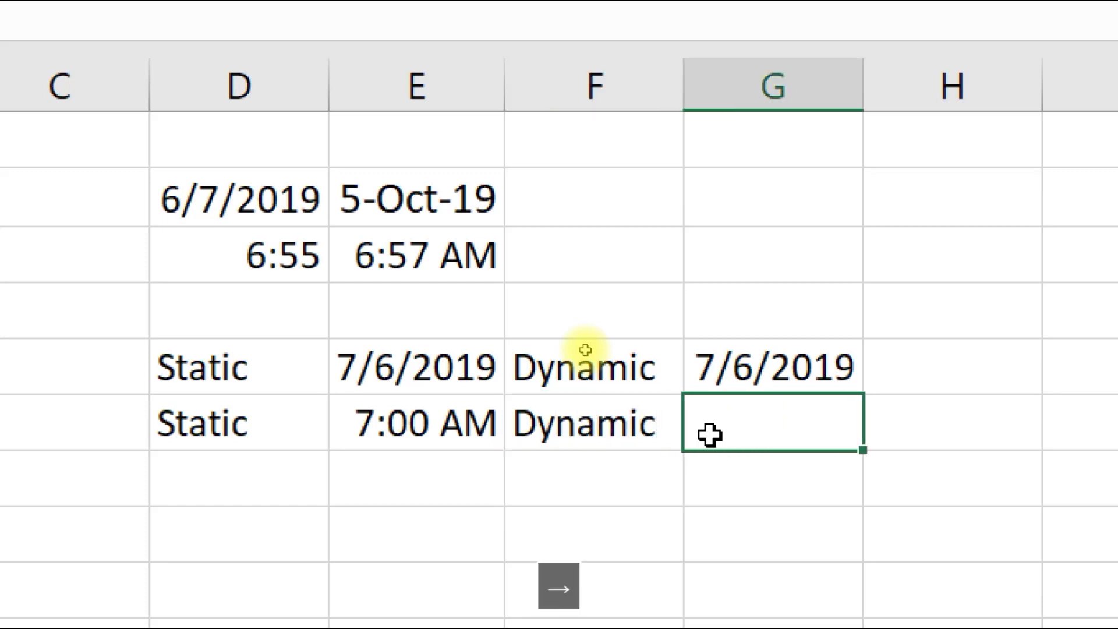
Enter the formula =NOW() in cell G15, below the TODAY formula.
type("=now")
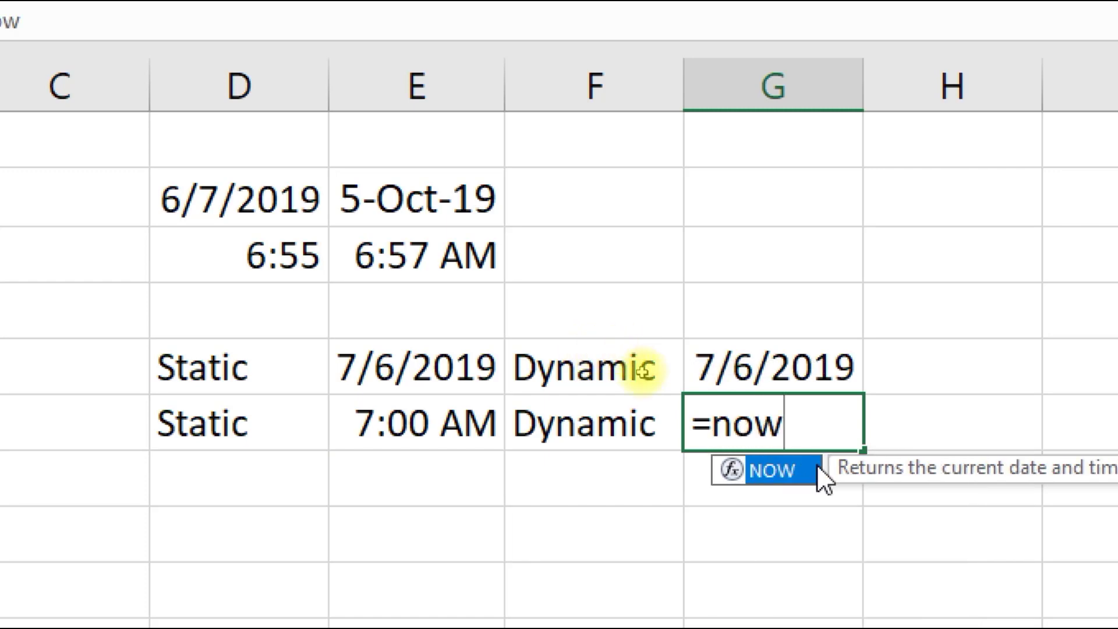
double_click(770, 470)
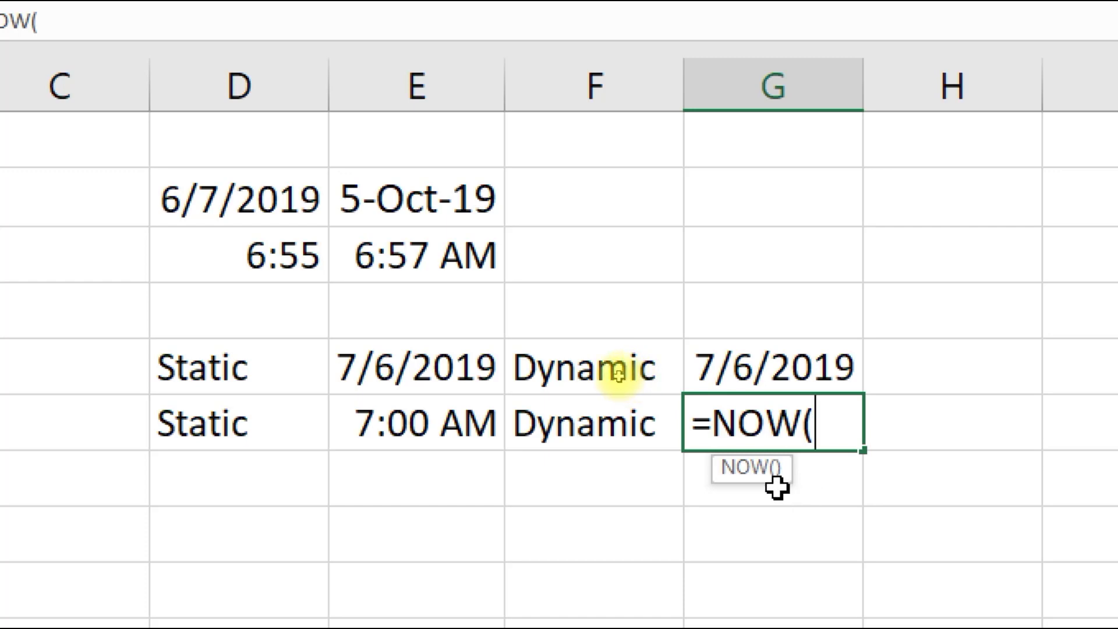
type(")")
key("Return")
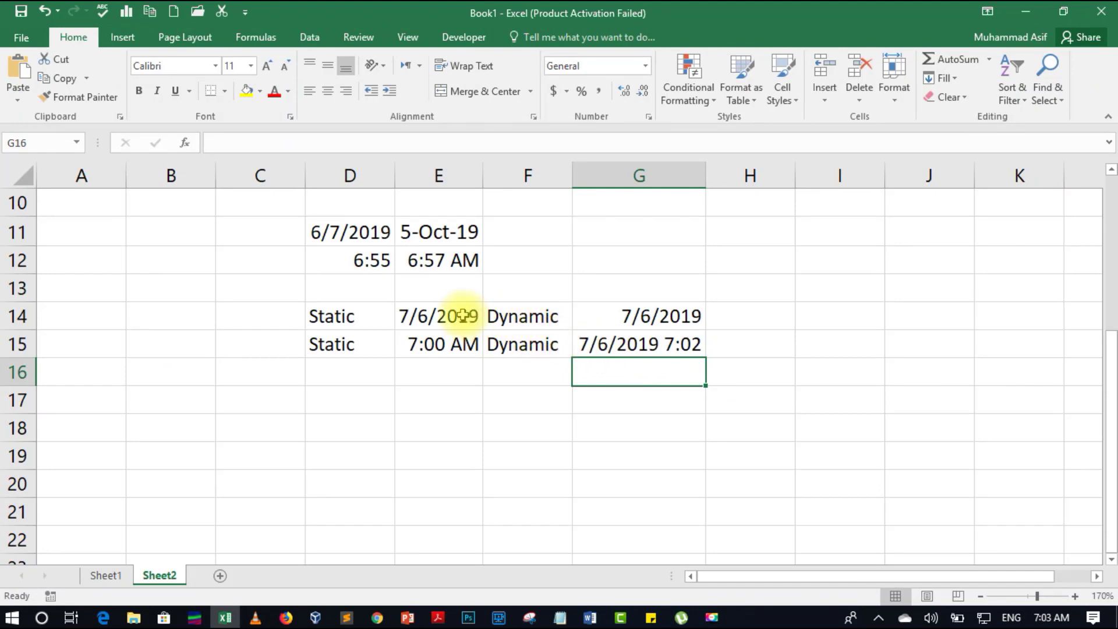
Apply the Long Date number format to the manually entered date in cell D11.
left_click(459, 231)
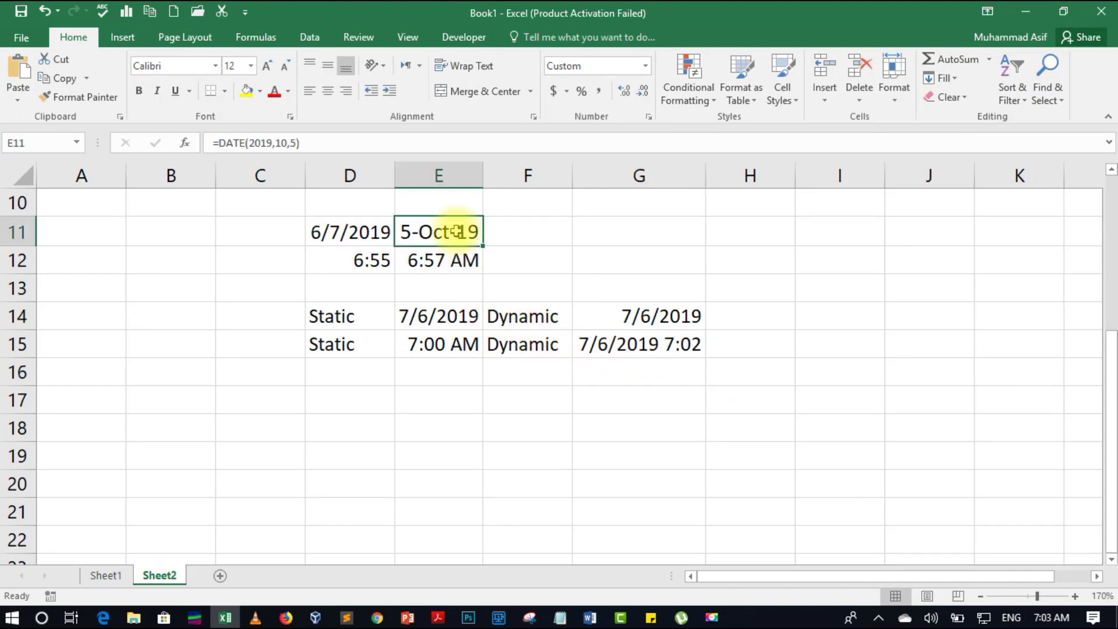
left_click(381, 231)
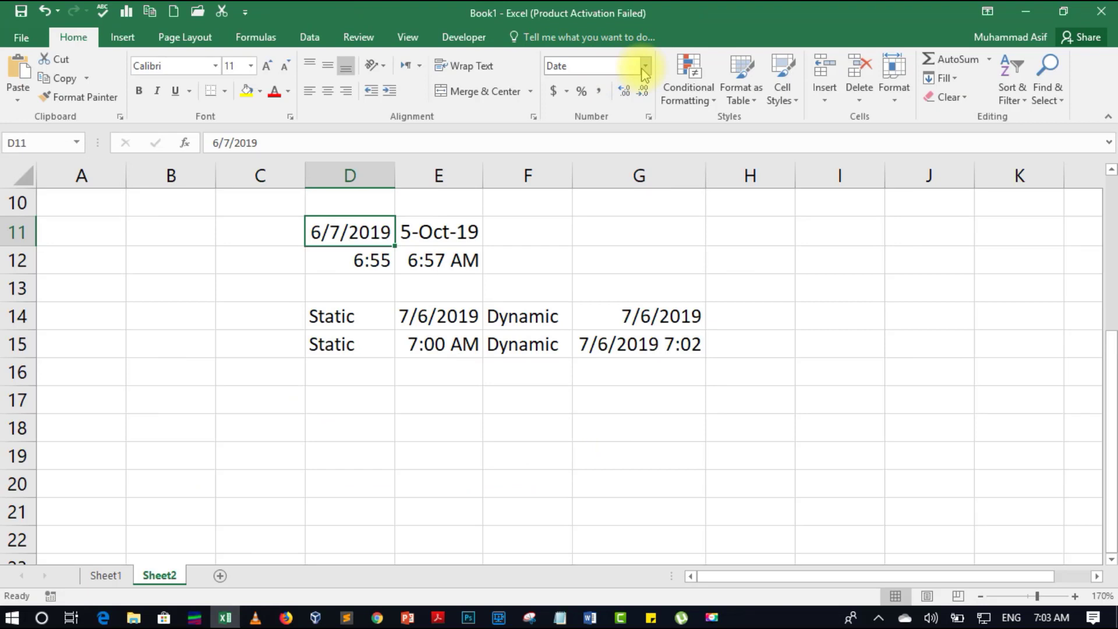
left_click(675, 77)
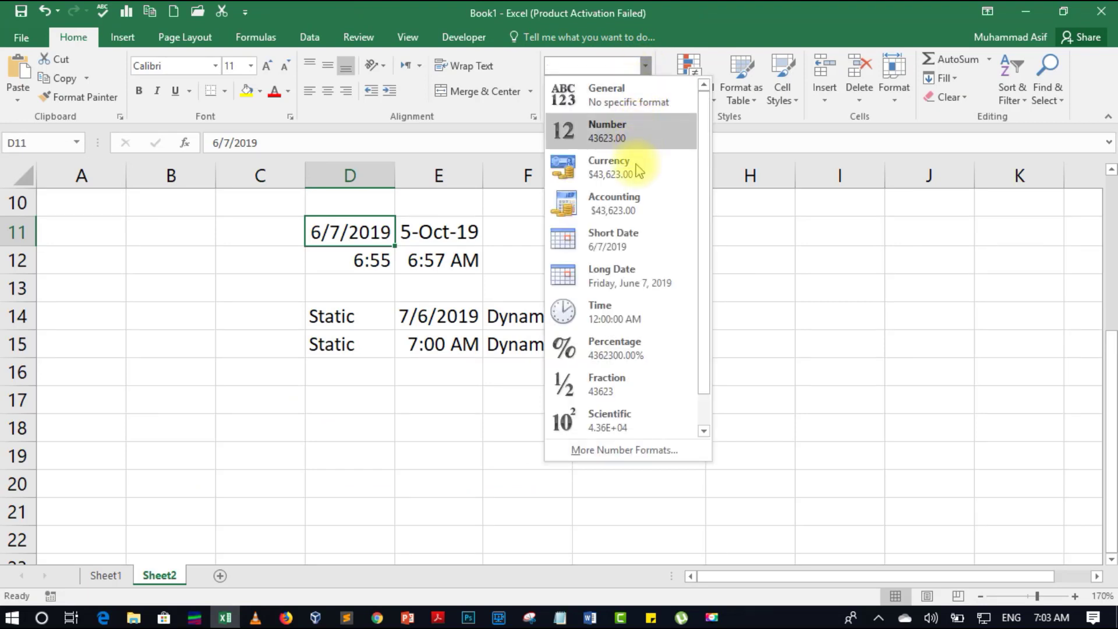
left_click(627, 269)
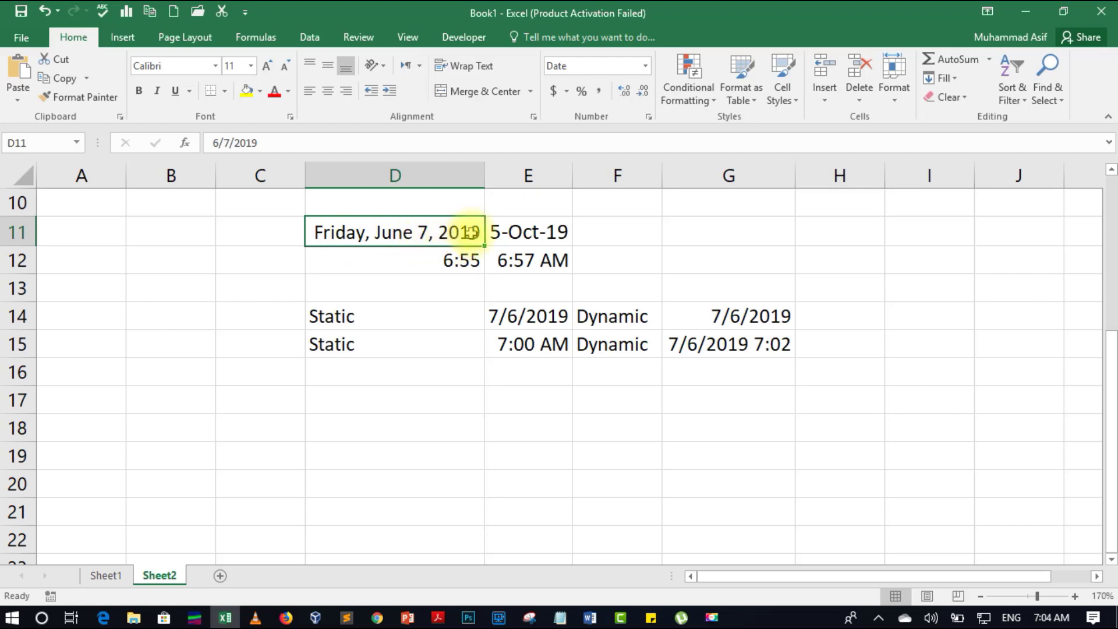
Set the number format of the date in cell D11 to Short Date.
left_click(645, 68)
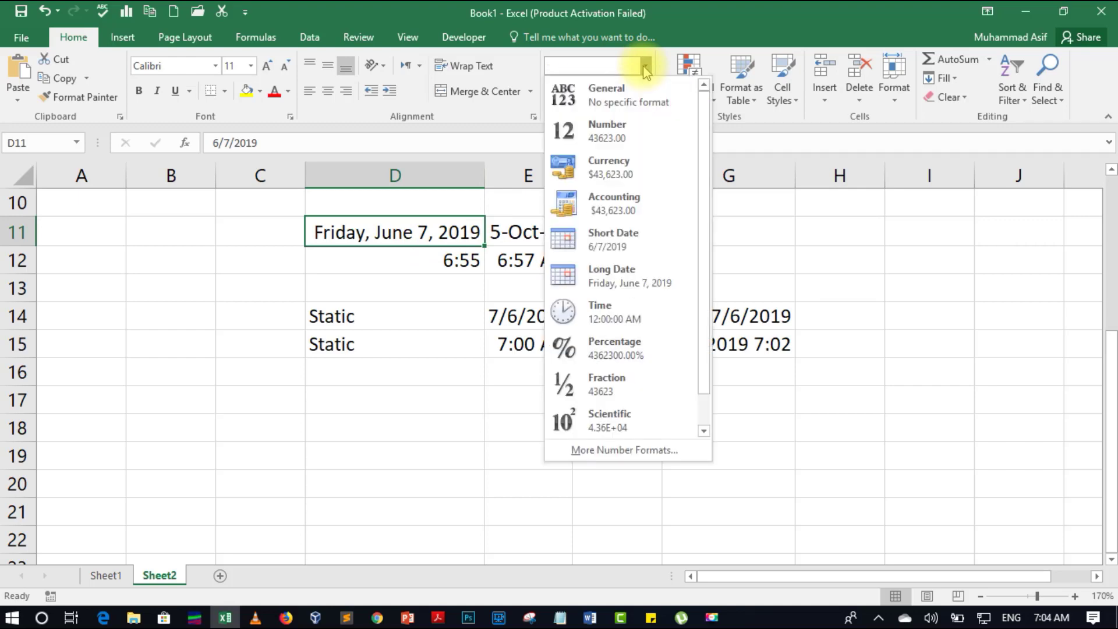
left_click(633, 239)
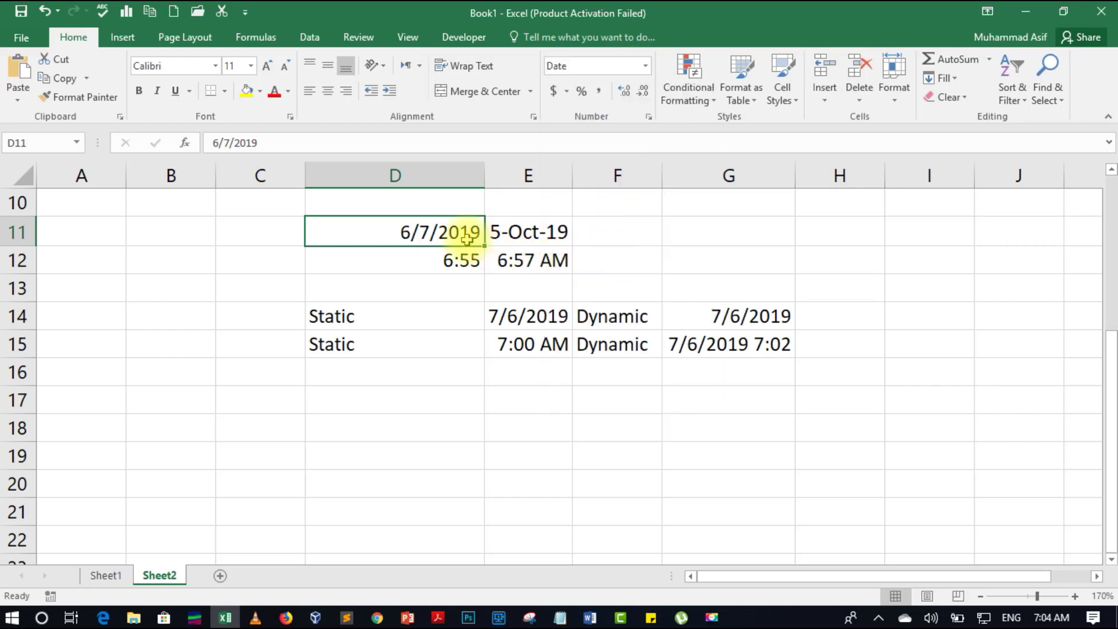
Format the date in cell D11 with the 14-Mar-12 date type that uses a two-digit day.
left_click(645, 68)
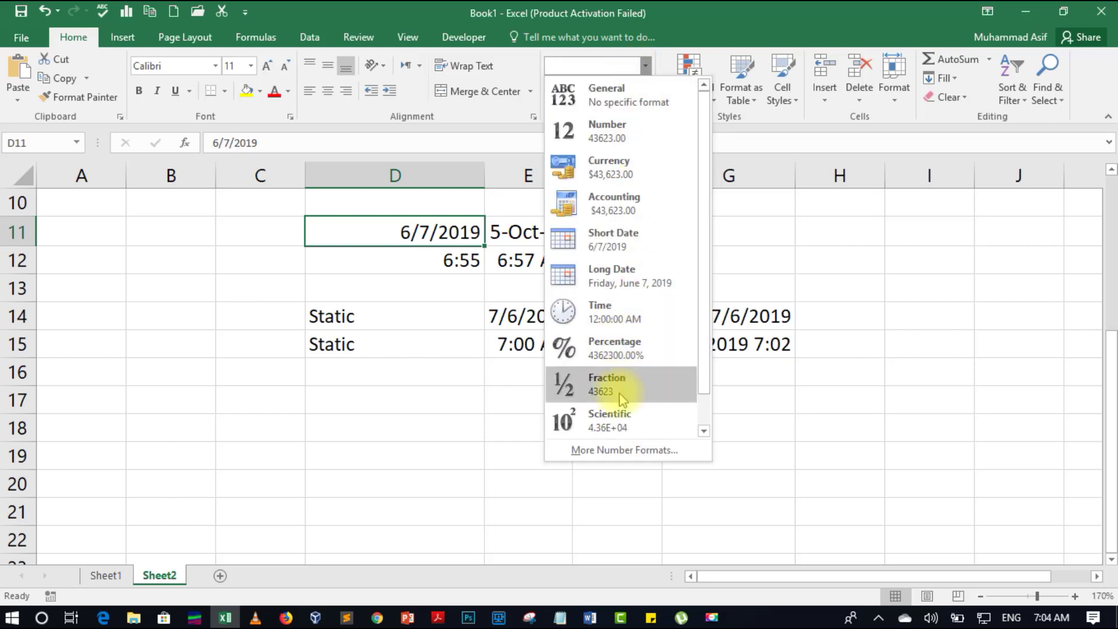
left_click(624, 450)
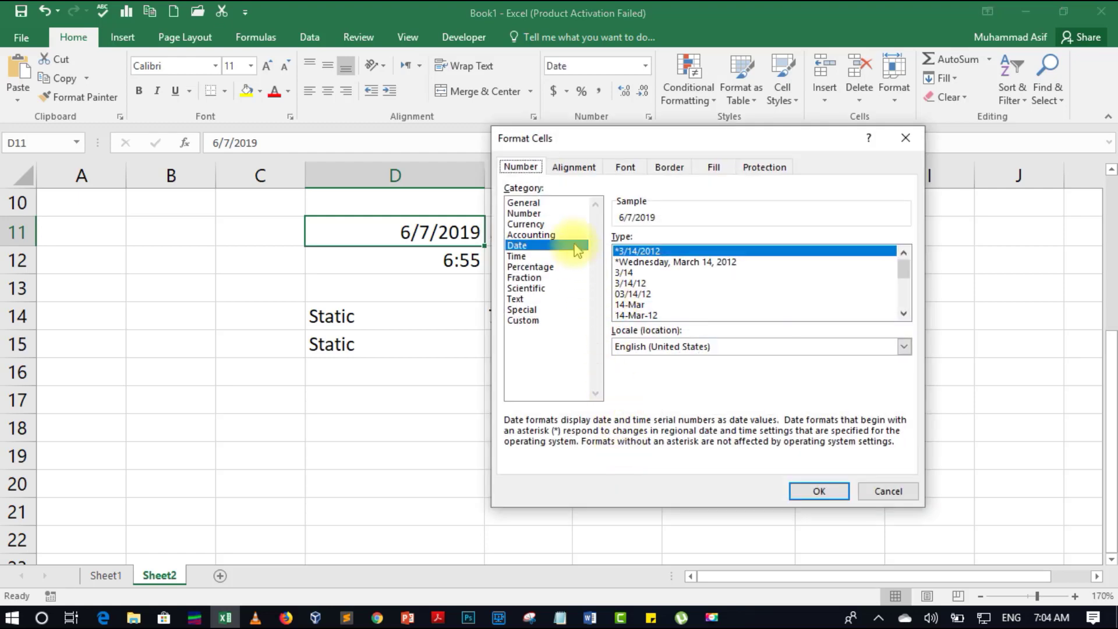
left_click(632, 274)
left_click(637, 306)
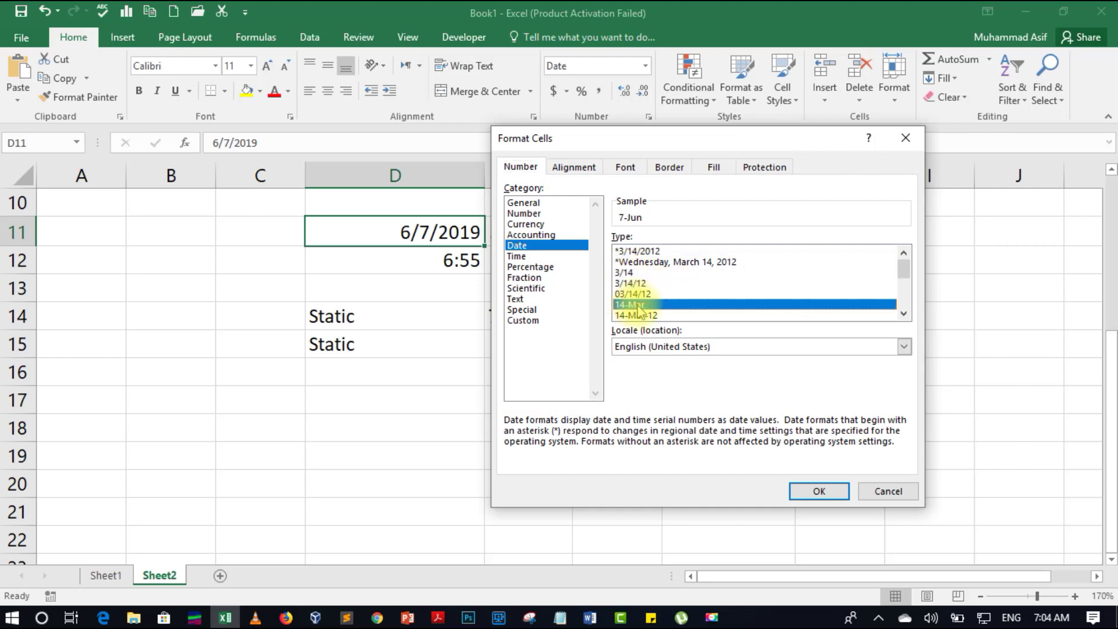
left_click_drag(905, 278, 904, 296)
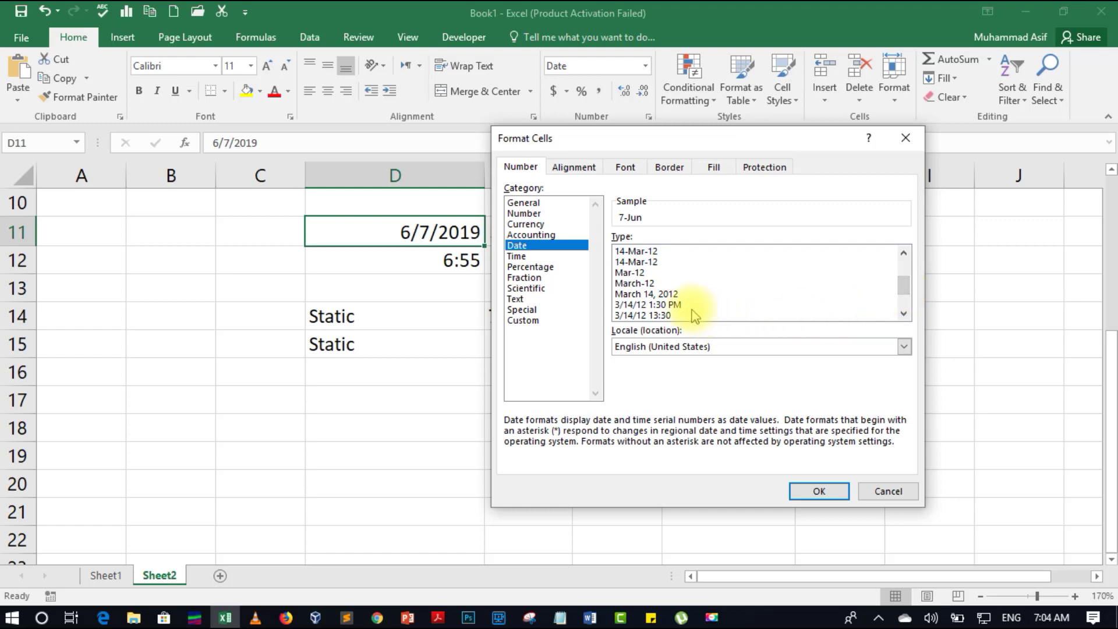
left_click(667, 295)
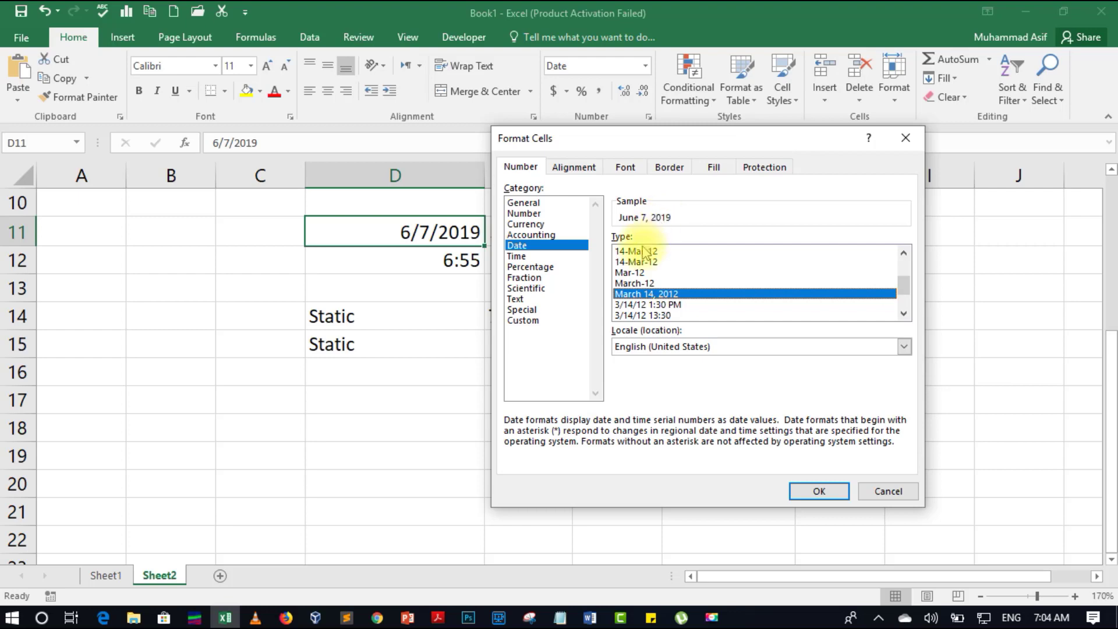
left_click(656, 305)
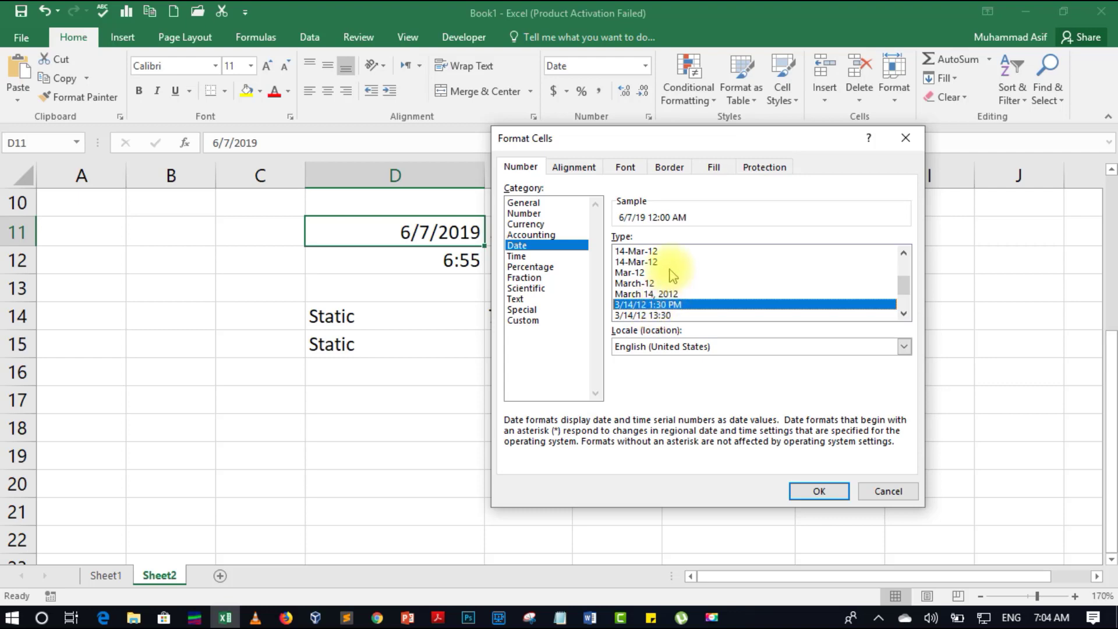
left_click(653, 263)
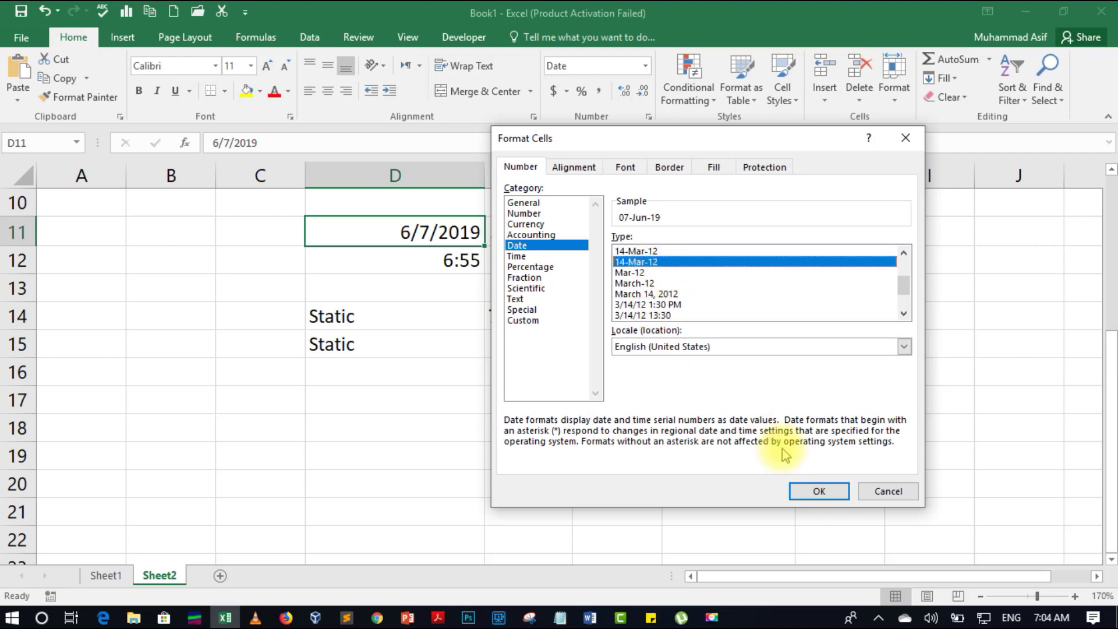
left_click(811, 492)
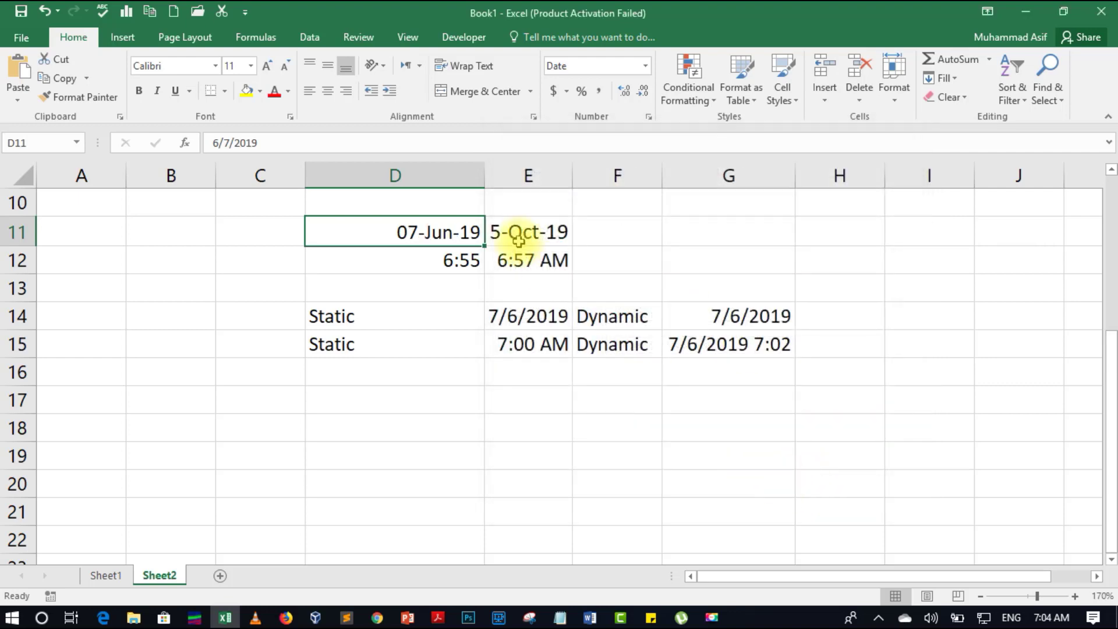
Format the manually entered time in cell D12 with the 1:30:55 PM type from the Time category.
left_click(462, 258)
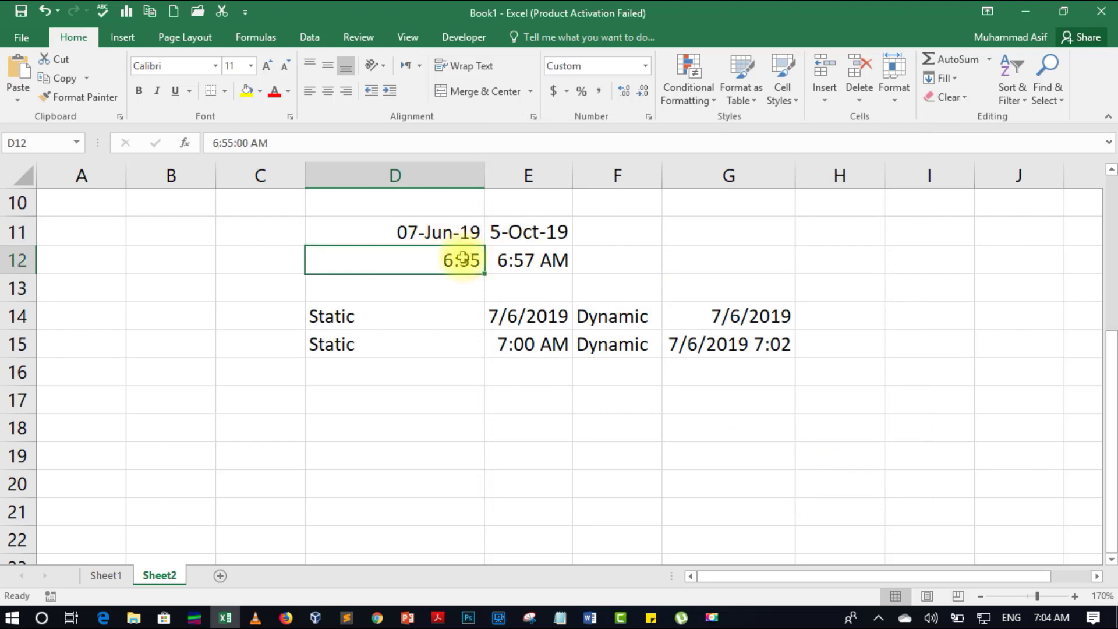
left_click(643, 67)
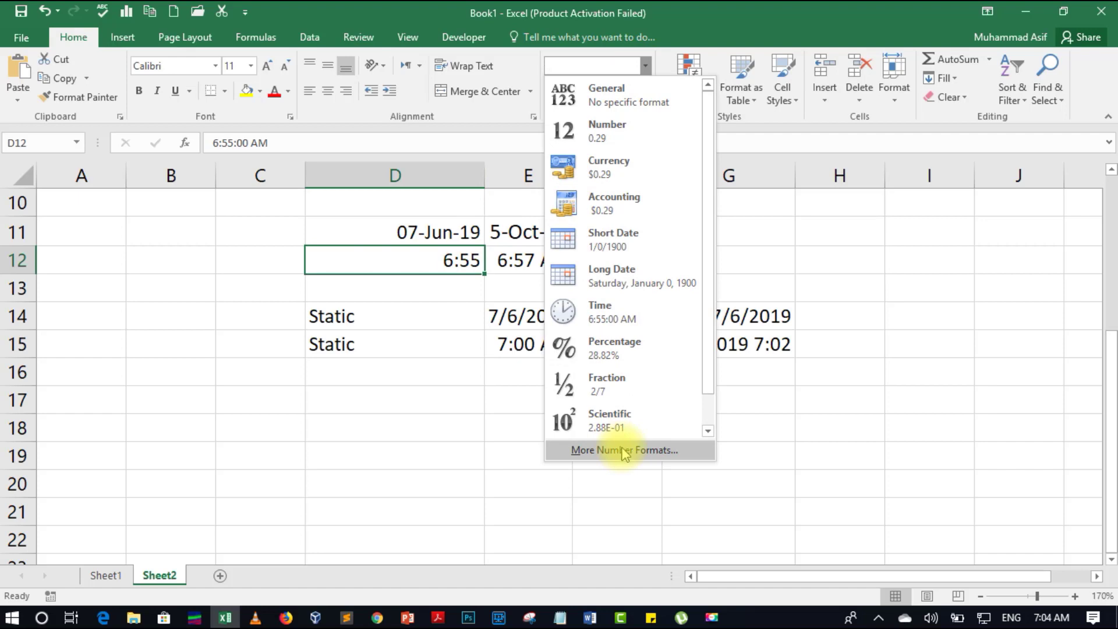
left_click(625, 450)
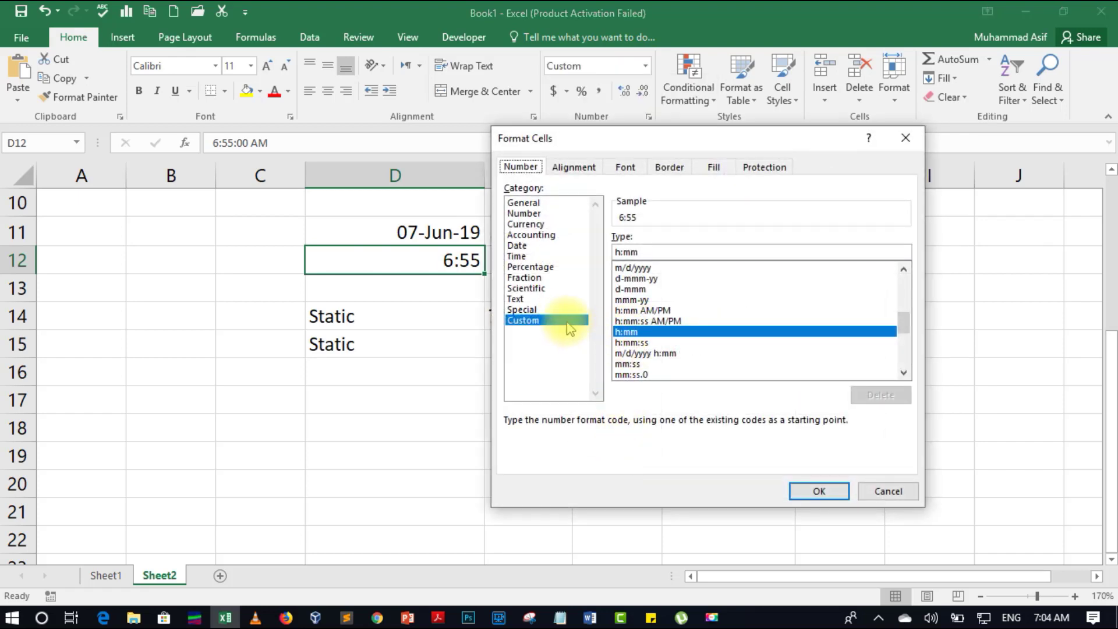
left_click(531, 256)
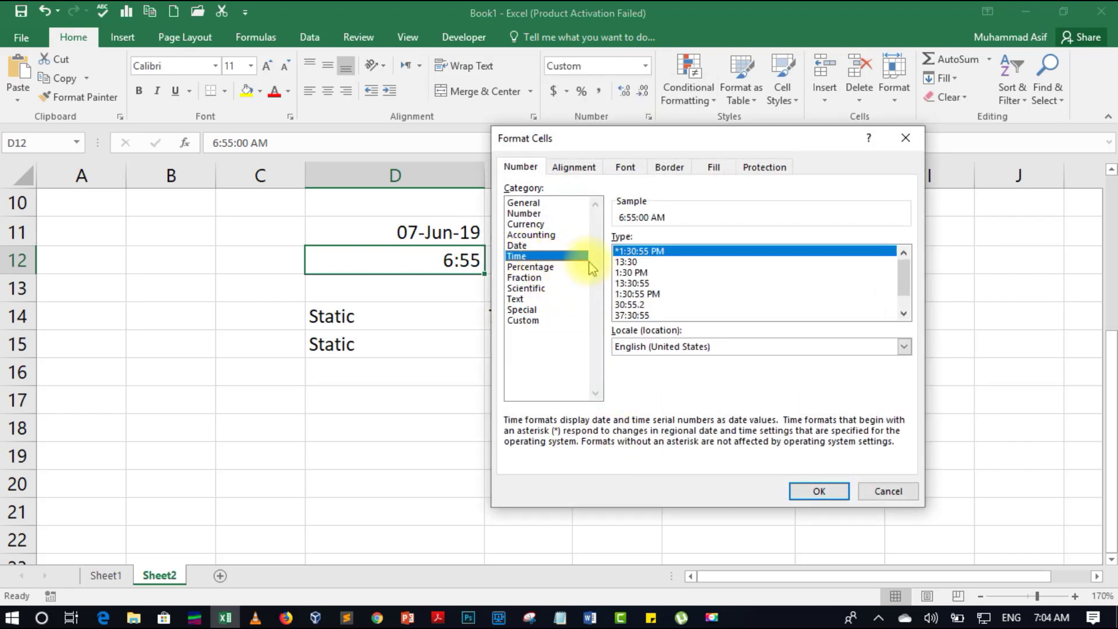
left_click(628, 273)
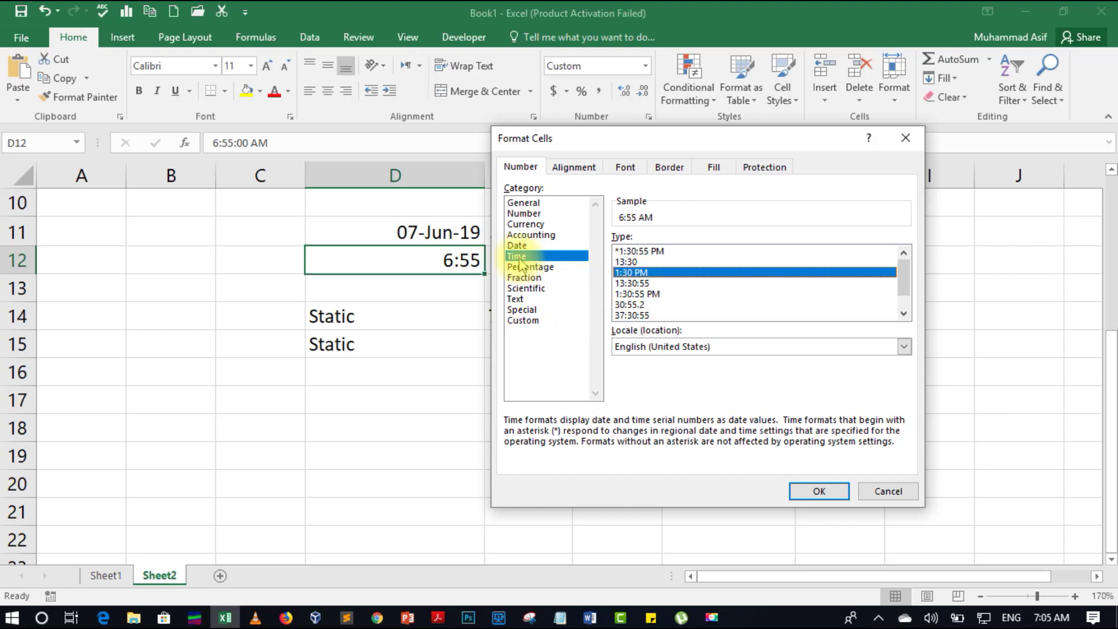
left_click(644, 294)
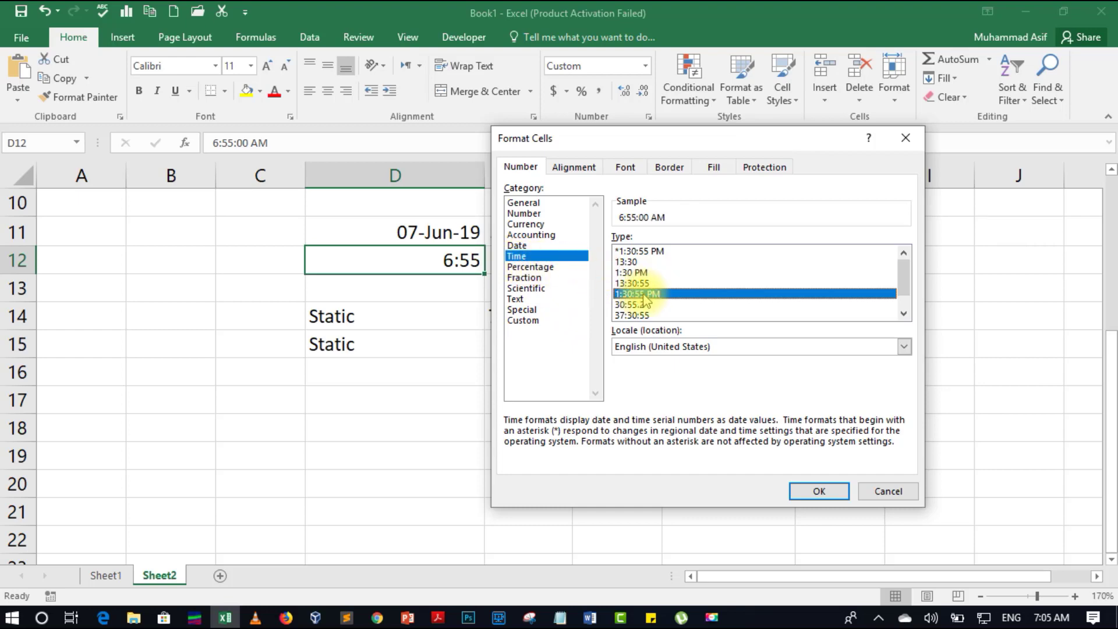
left_click(825, 493)
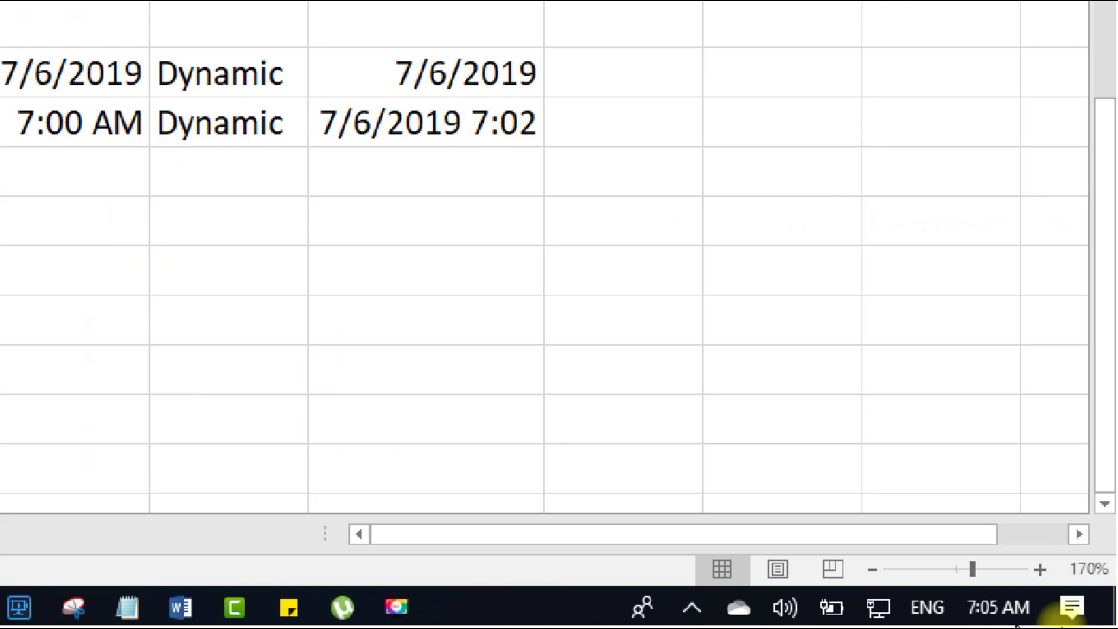
Close the workbook, saving its changes in the Documents folder under the file name dynamic date.
mouse_move(999, 611)
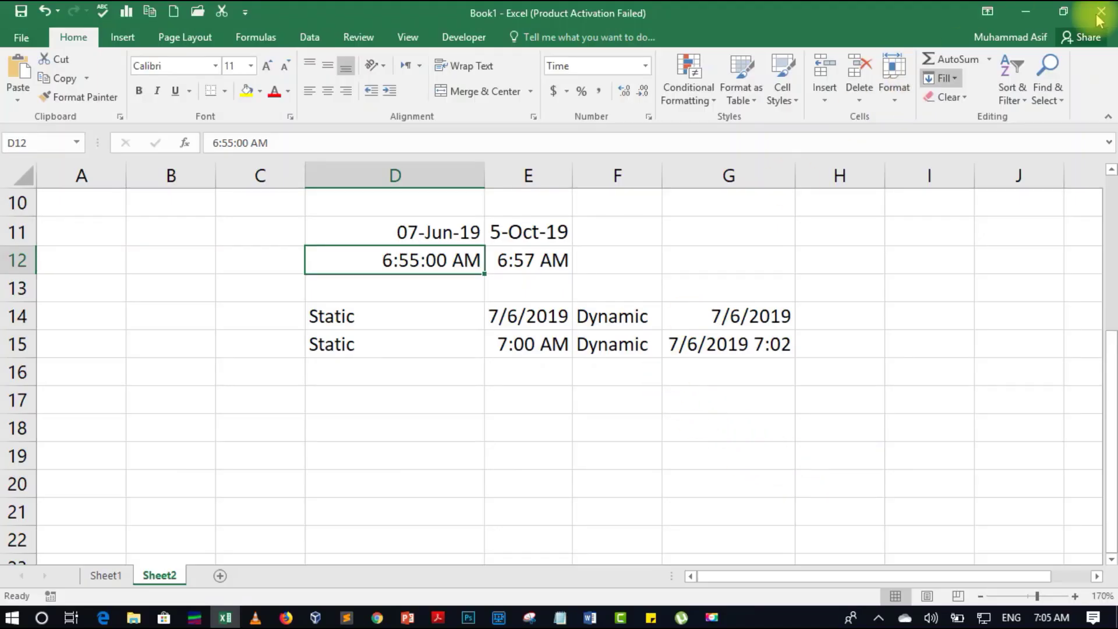
left_click(1102, 17)
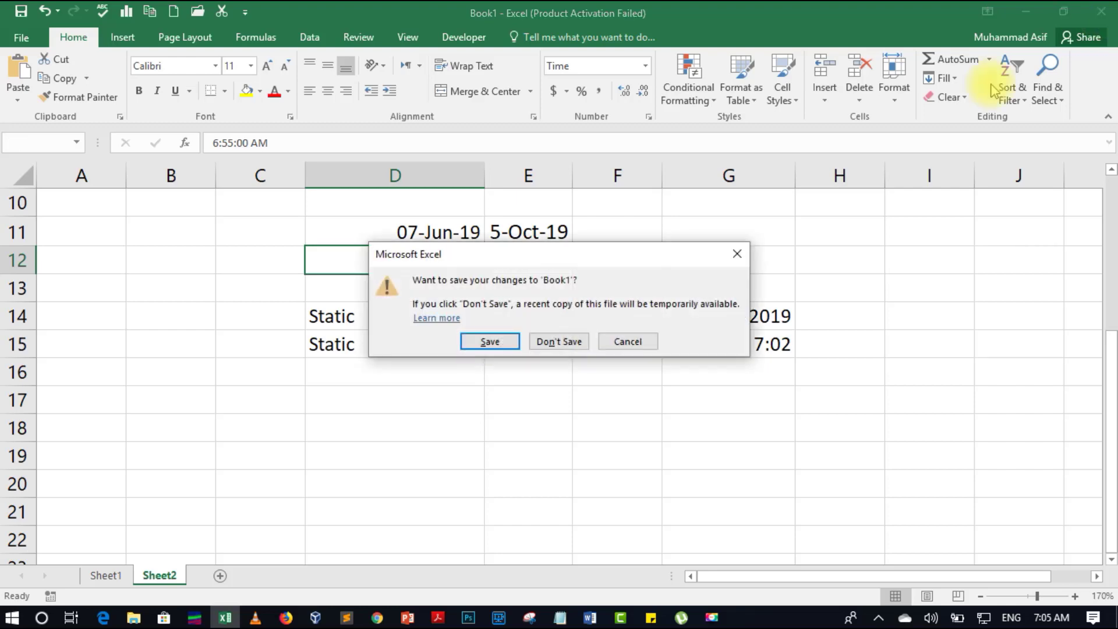
left_click(506, 346)
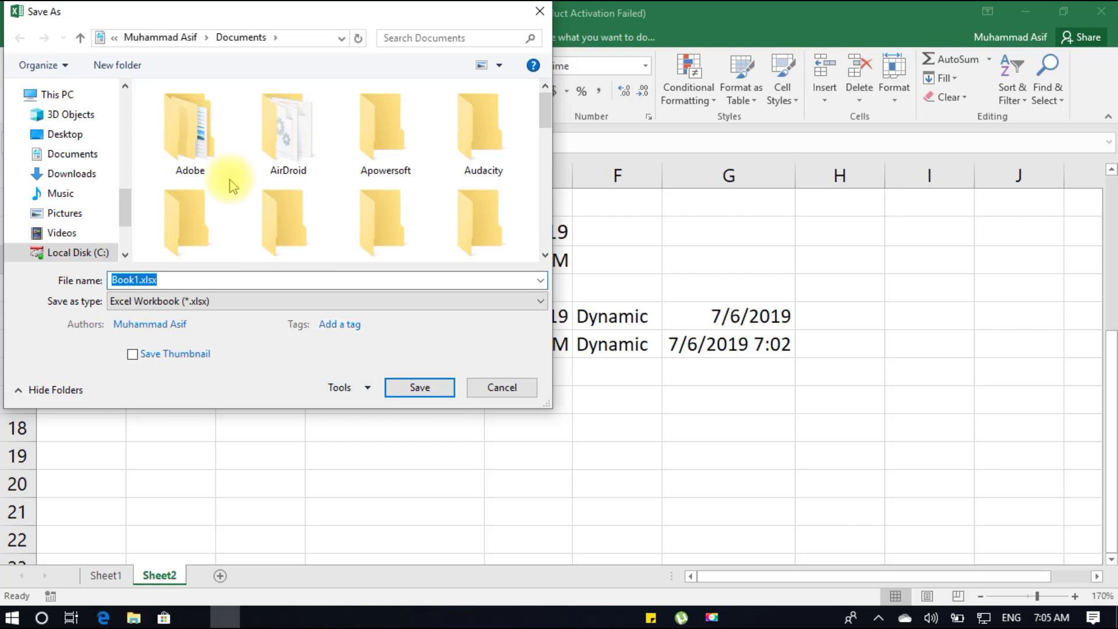
type("dynami")
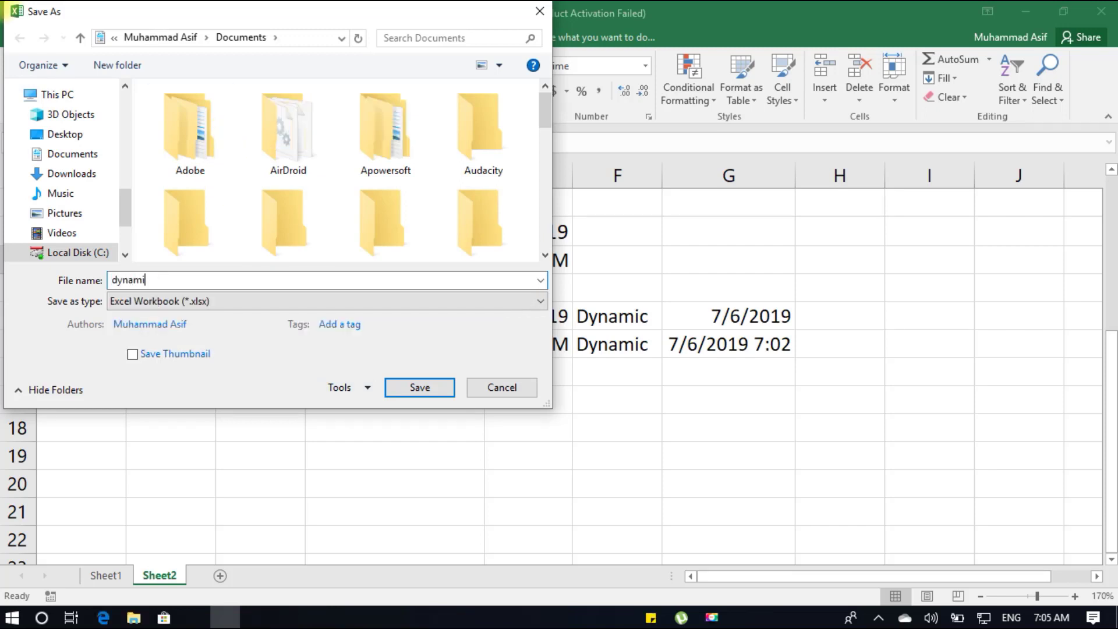
type("c date")
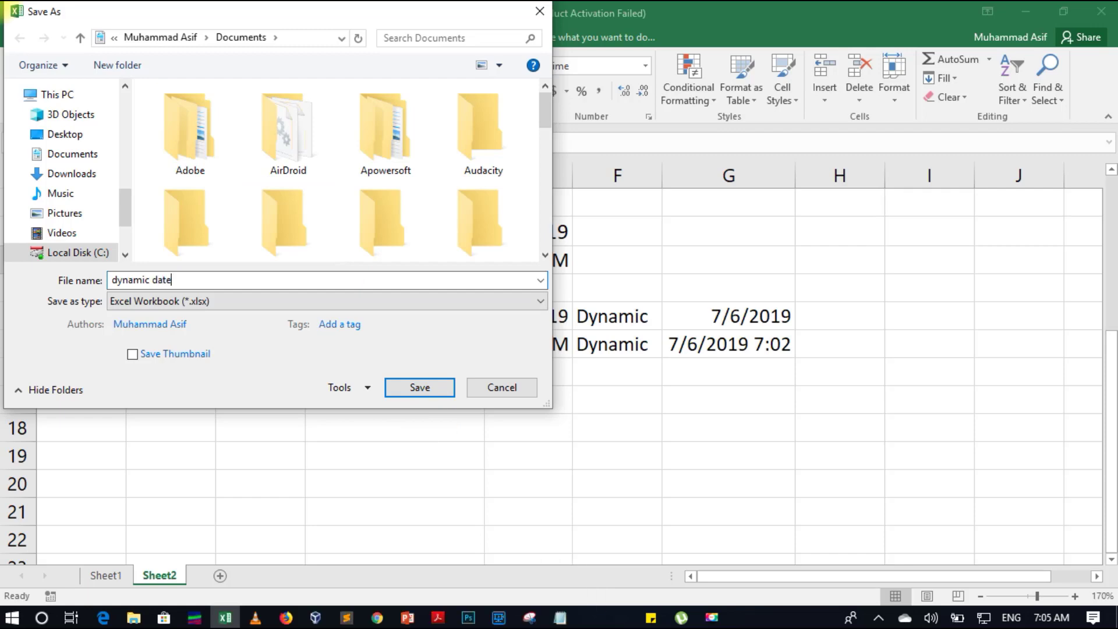
left_click(433, 387)
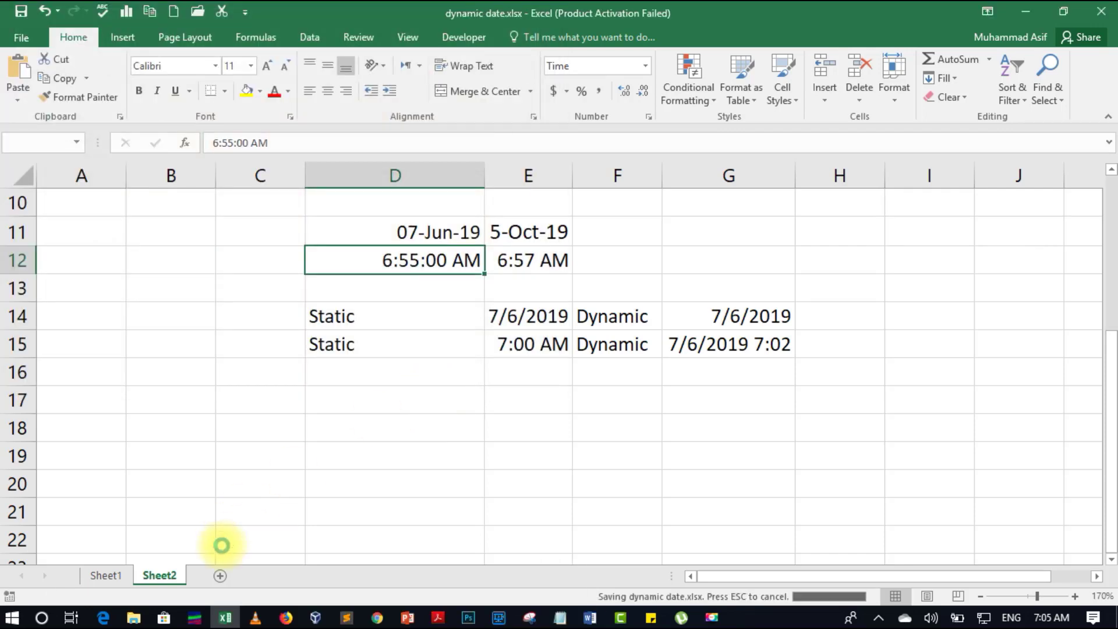
Reopen the recent workbook dynamic date.xlsx in Excel and dismiss the Office activation wizard.
left_click(225, 619)
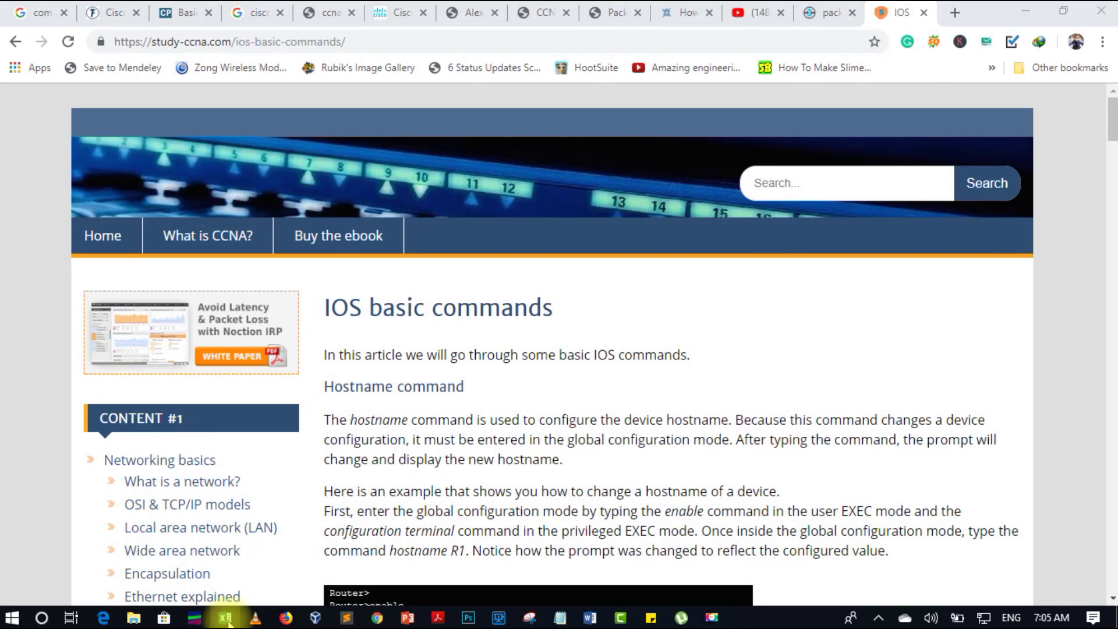
right_click(227, 620)
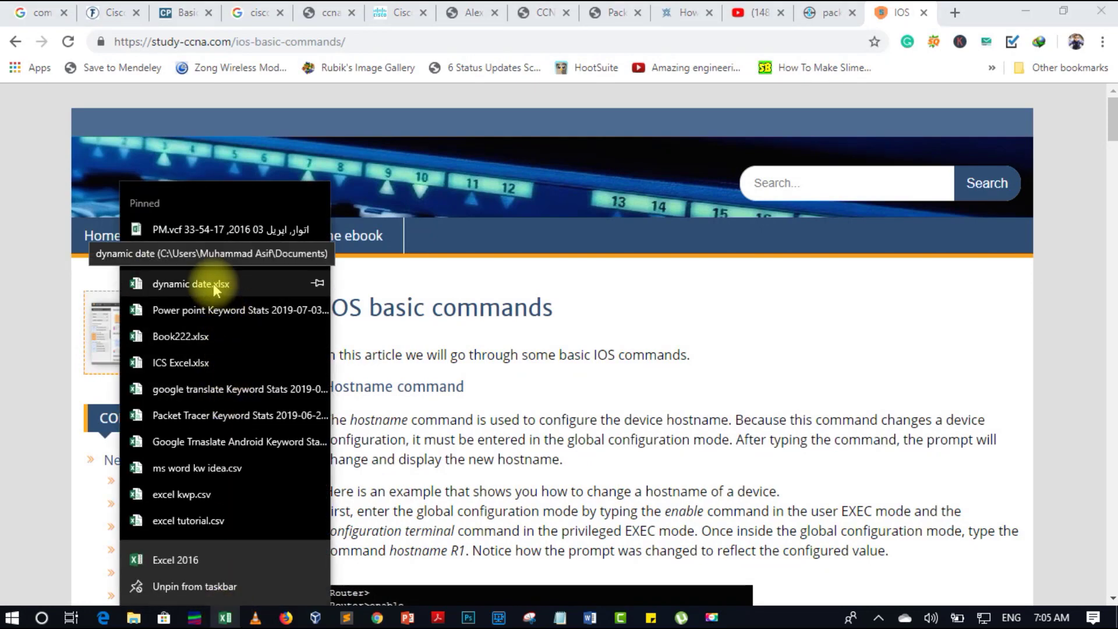
left_click(217, 285)
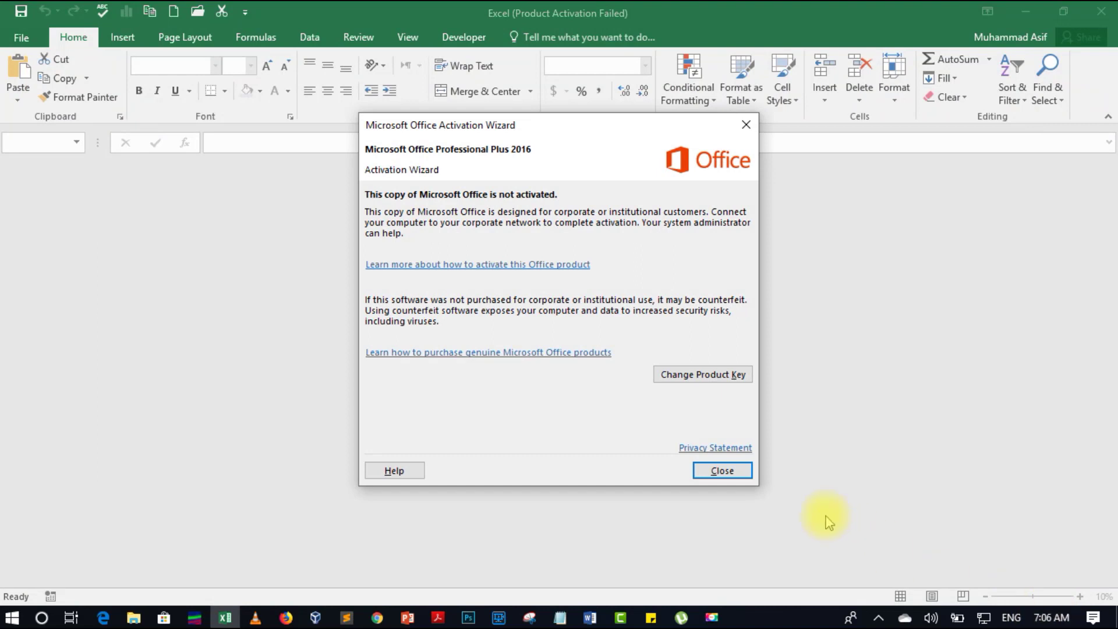
left_click(727, 469)
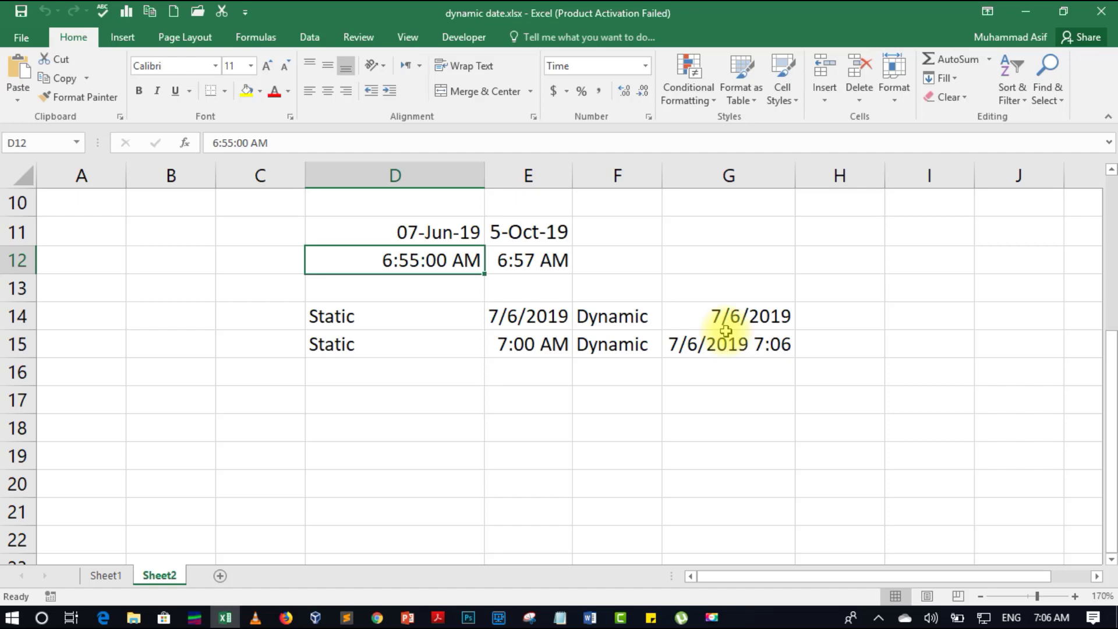
Alternate the NOW formula cell G15 between the h:mm AM/PM time format and the d-mmm-yy date format, ending on the date format.
left_click(725, 345)
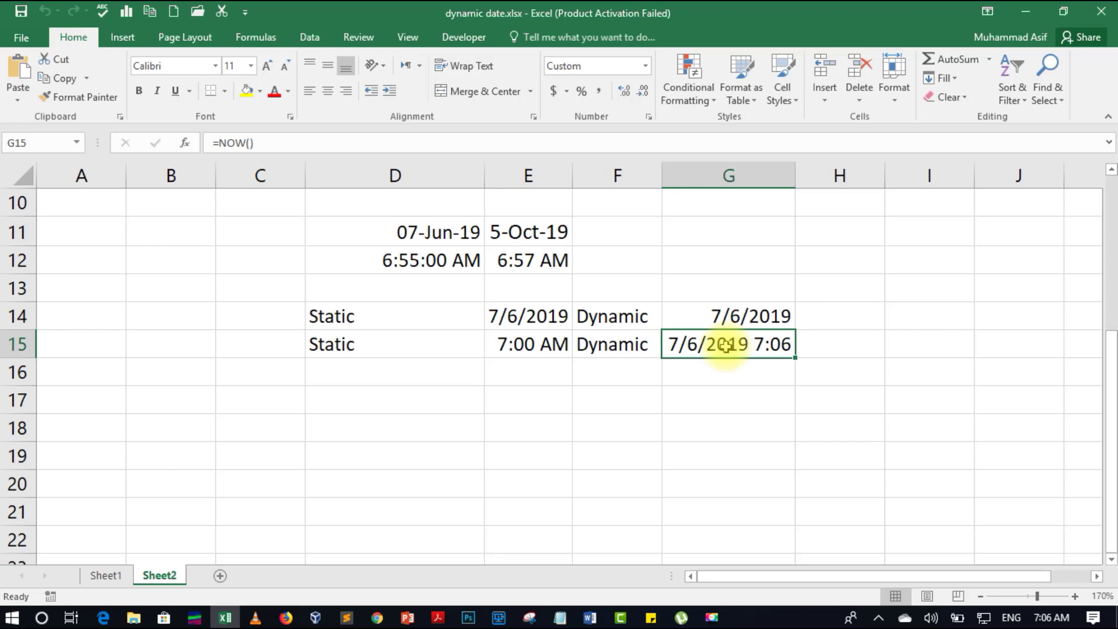
key("ctrl+shift+2")
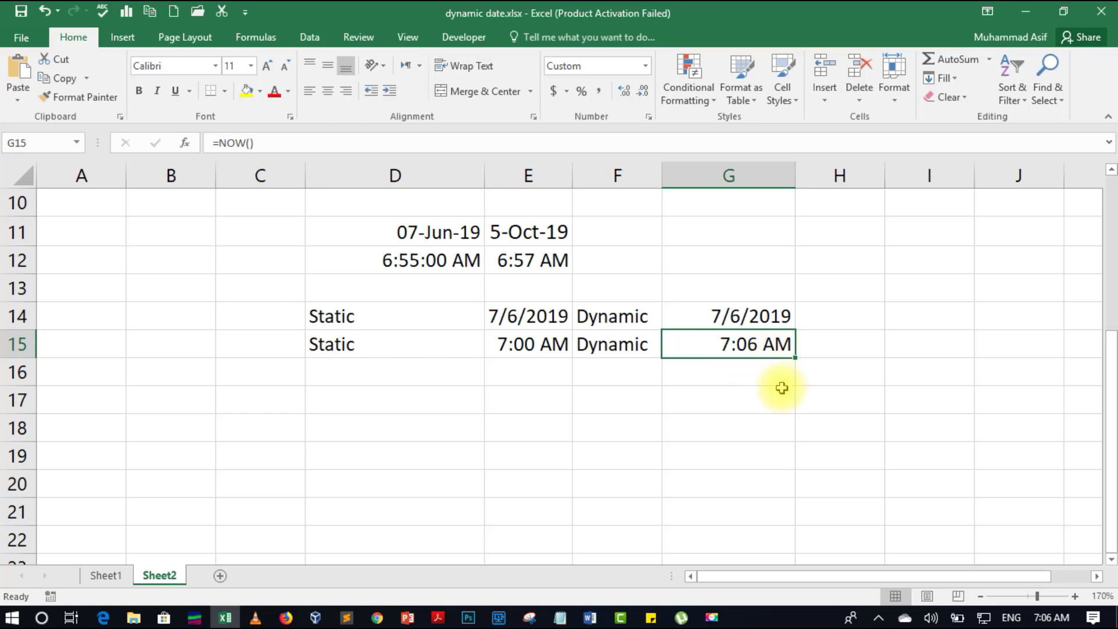
key("ctrl+shift+3")
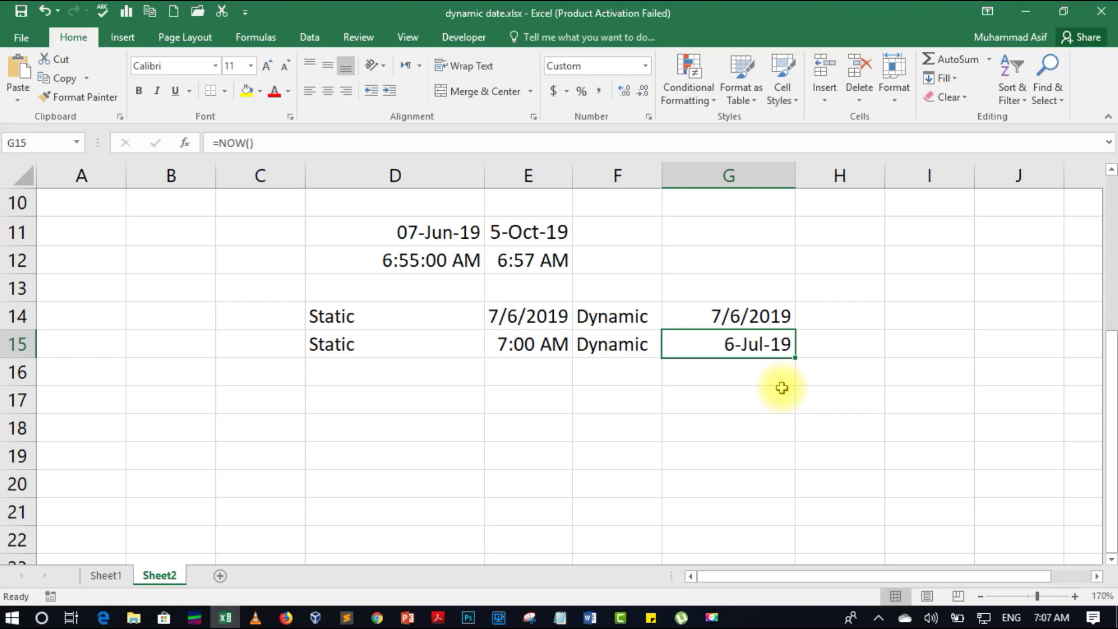
key("ctrl+shift+2")
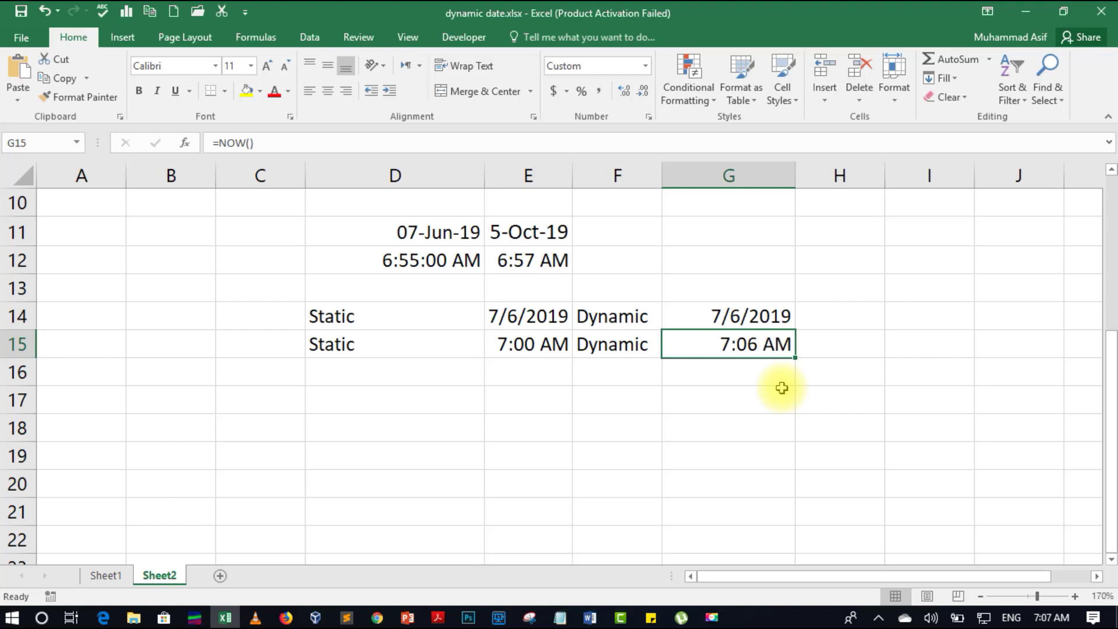
key("ctrl+shift+3")
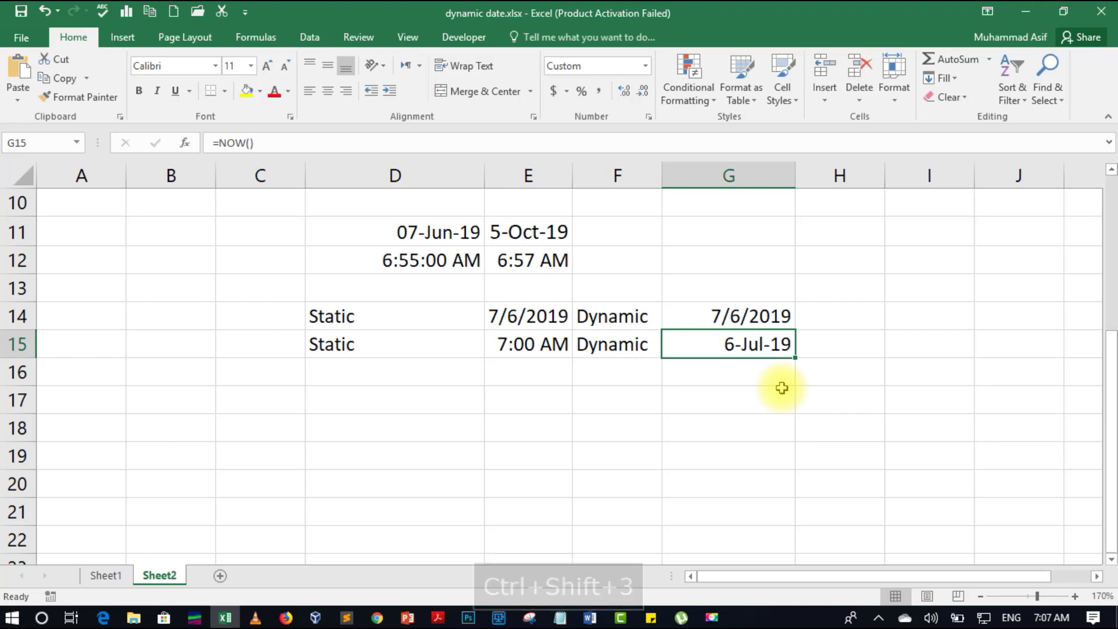